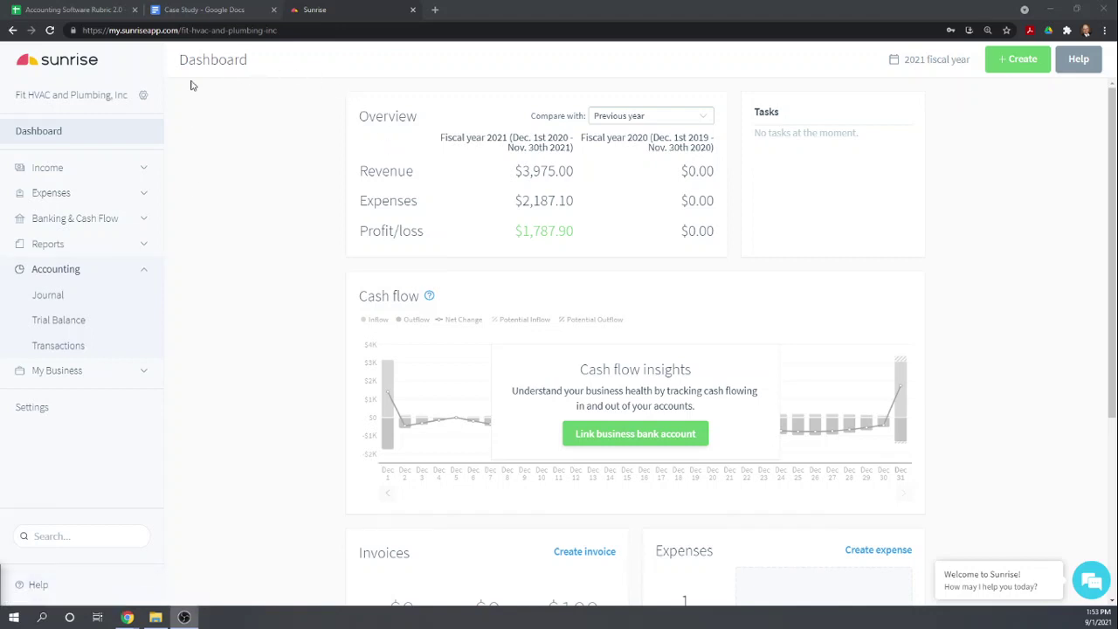
Review the Case Study document, then return to the Sunrise dashboard.
click(208, 9)
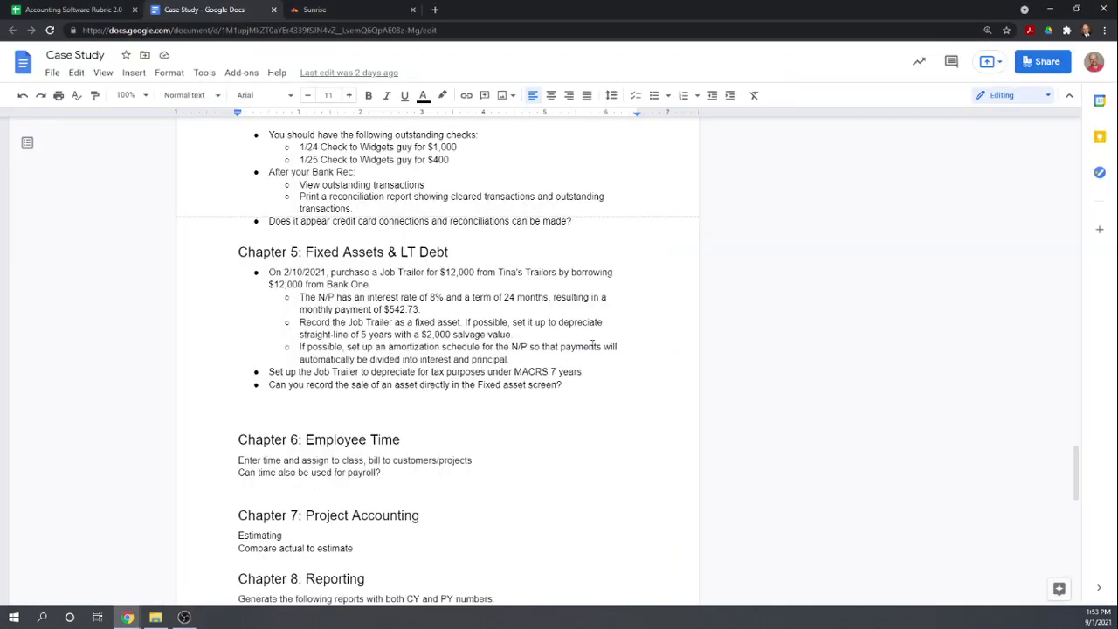
scroll(592, 344, up, 1)
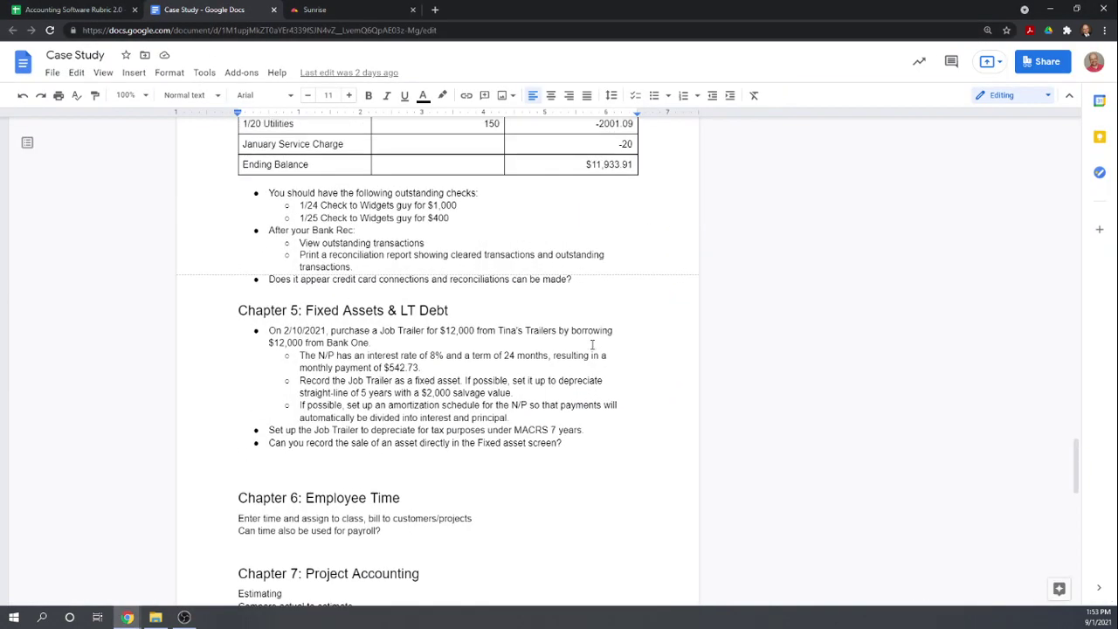
scroll(592, 344, down, 2)
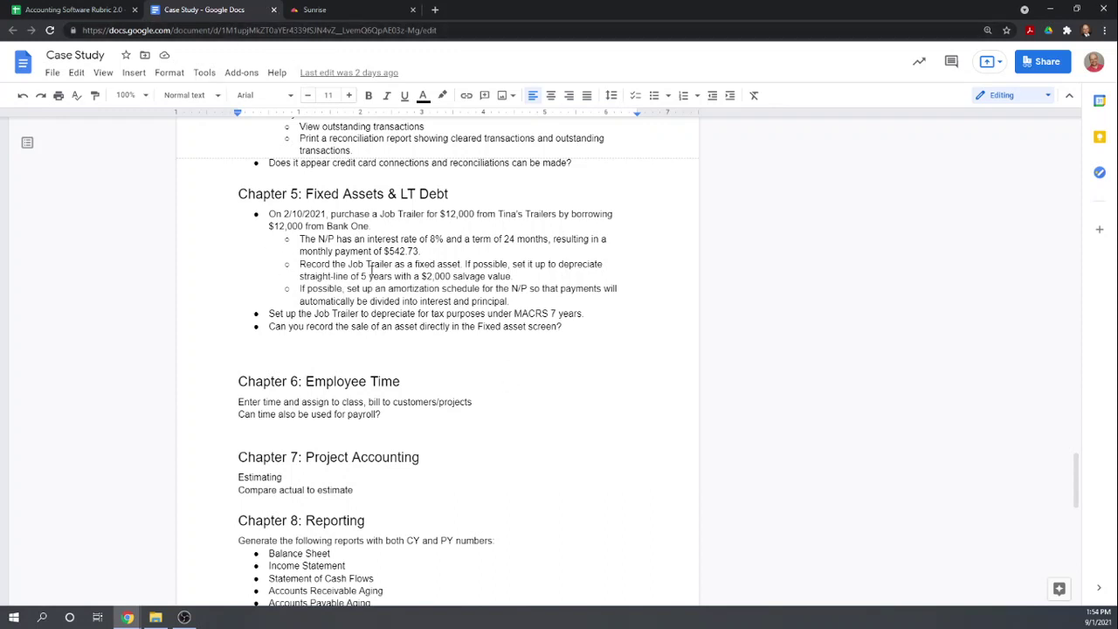
click(315, 10)
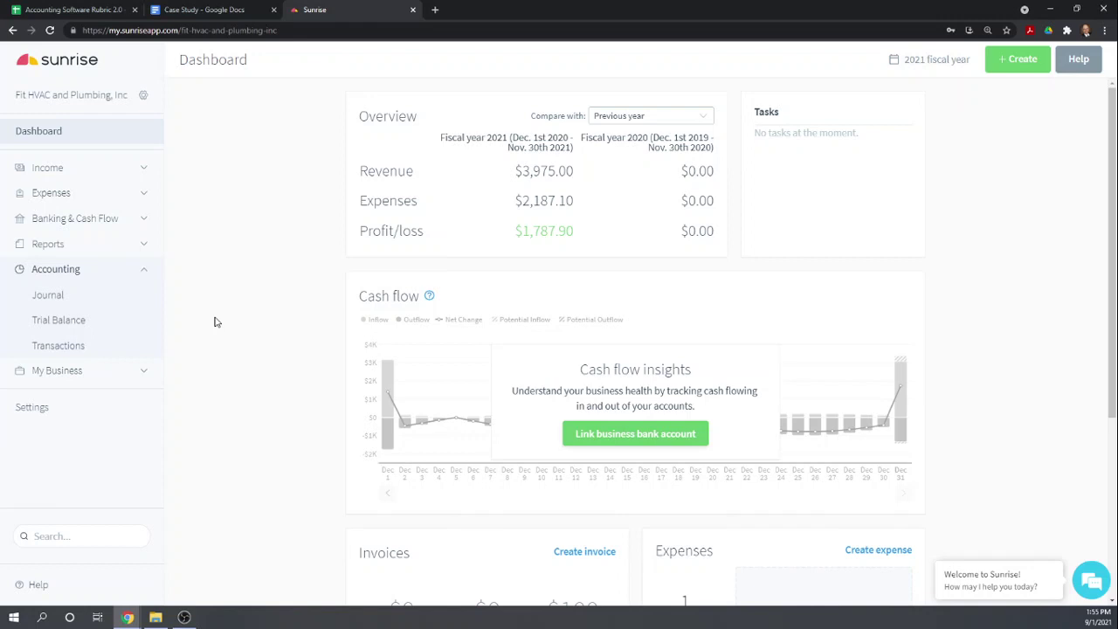
Open the Accounting Trial Balance, then expand the My Business, Reports and Banking & Cash Flow sidebar menus.
click(52, 193)
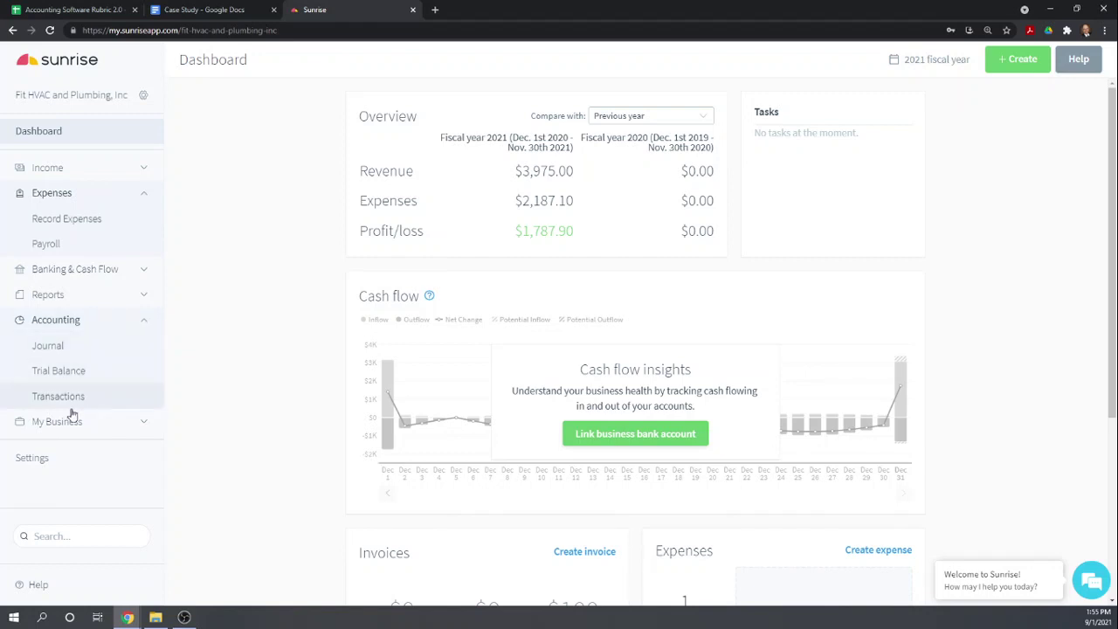
click(63, 371)
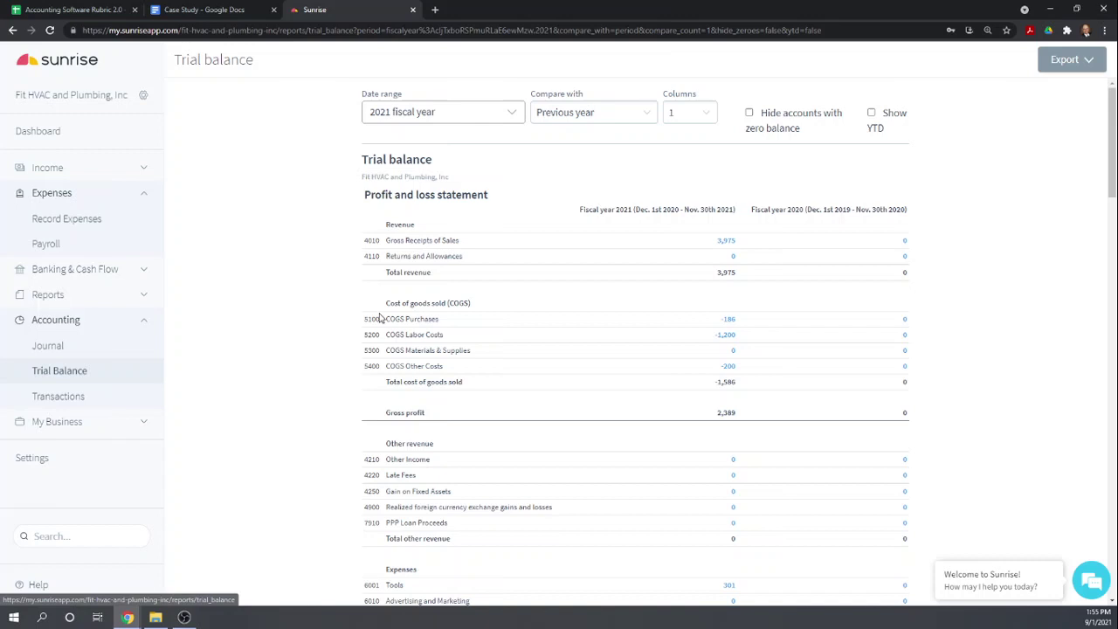
click(144, 424)
scroll(101, 372, down, 3)
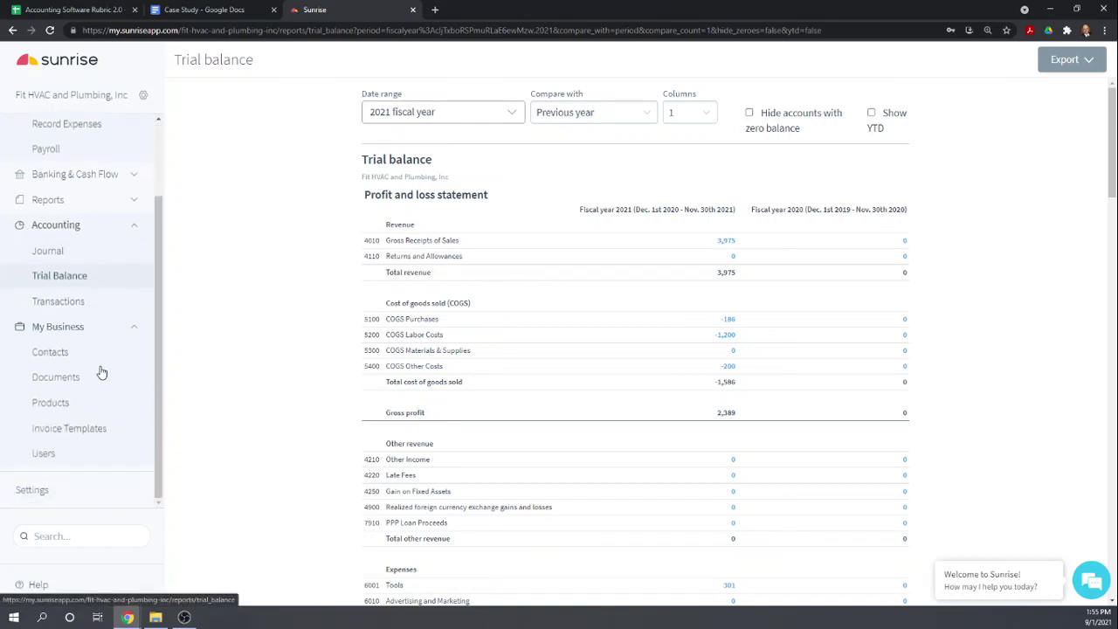
scroll(102, 372, up, 3)
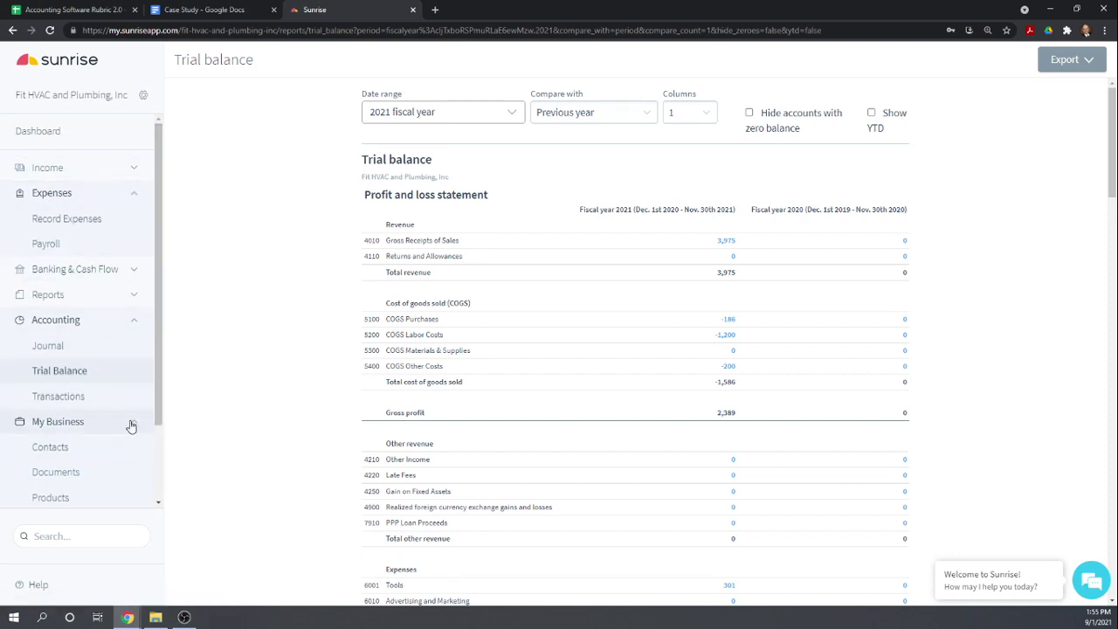
scroll(128, 427, down, 3)
scroll(129, 428, up, 3)
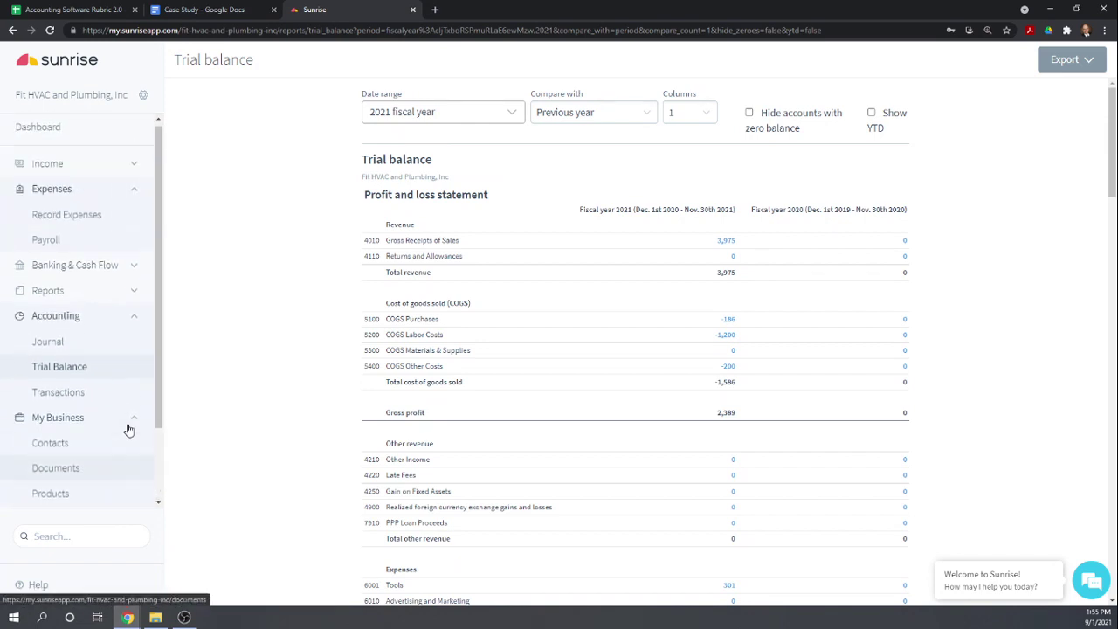
click(133, 297)
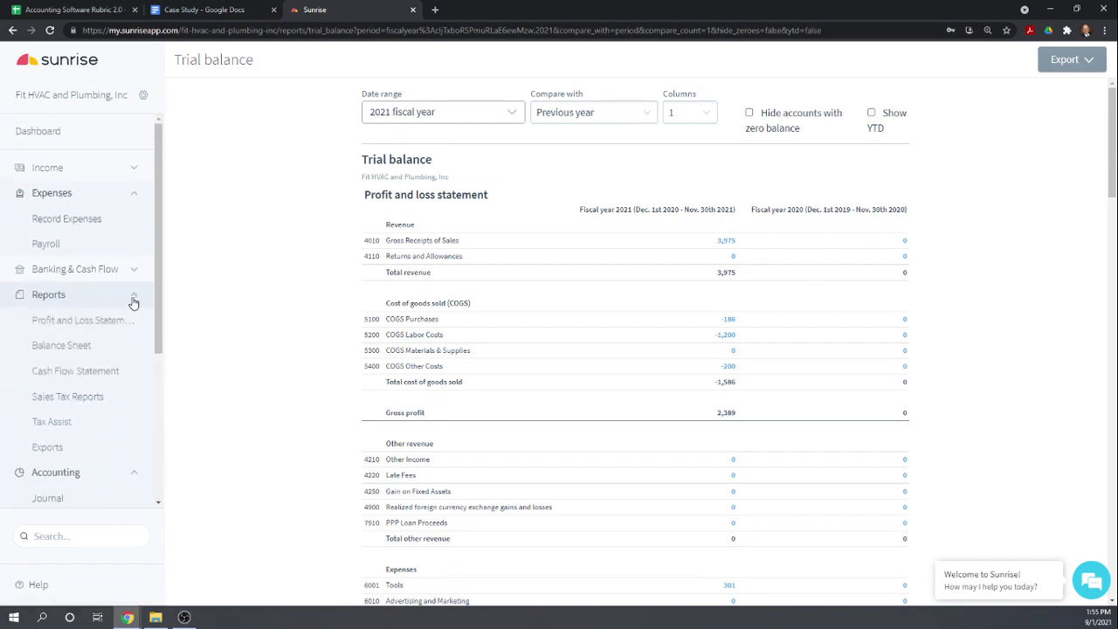
click(134, 271)
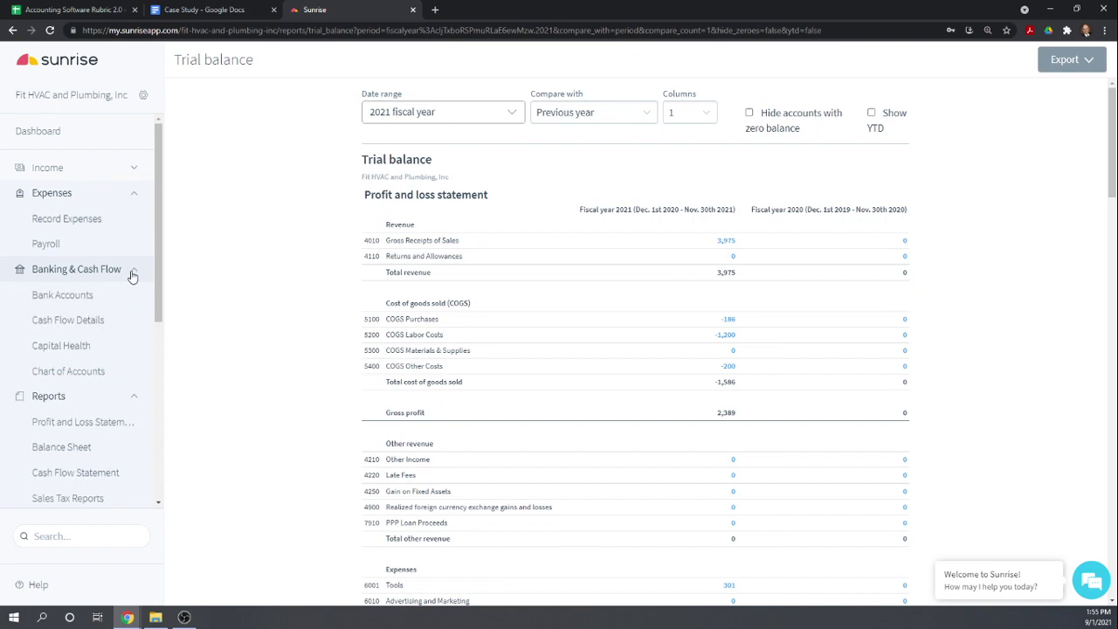
scroll(96, 280, down, 1)
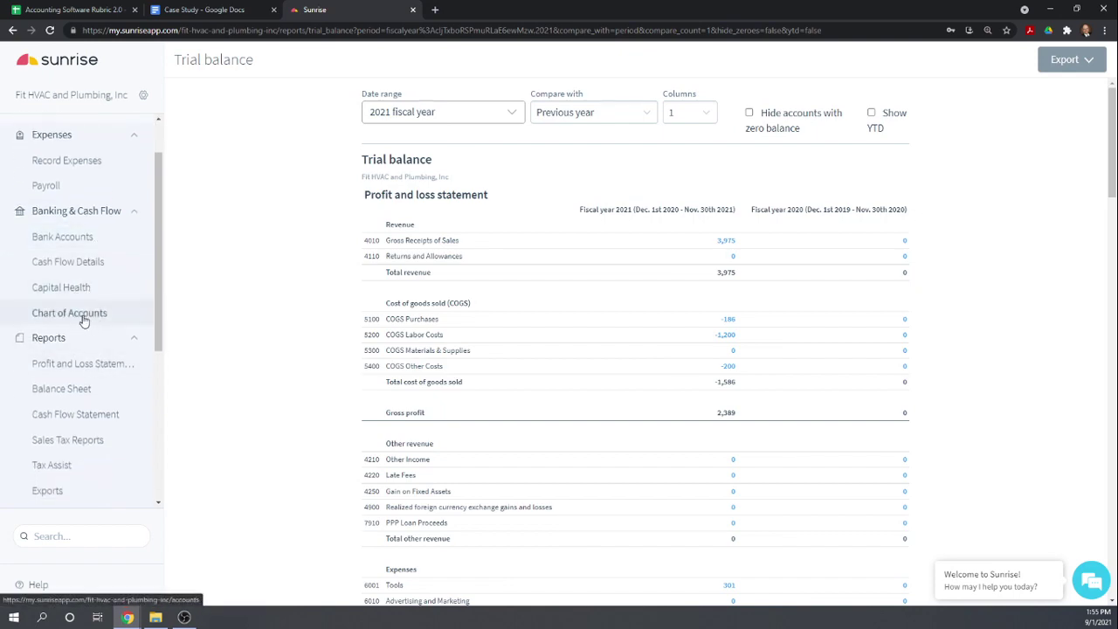
Open the Chart of Accounts and scroll down to Equipment and Long Term Loans & Notes Payable.
click(78, 313)
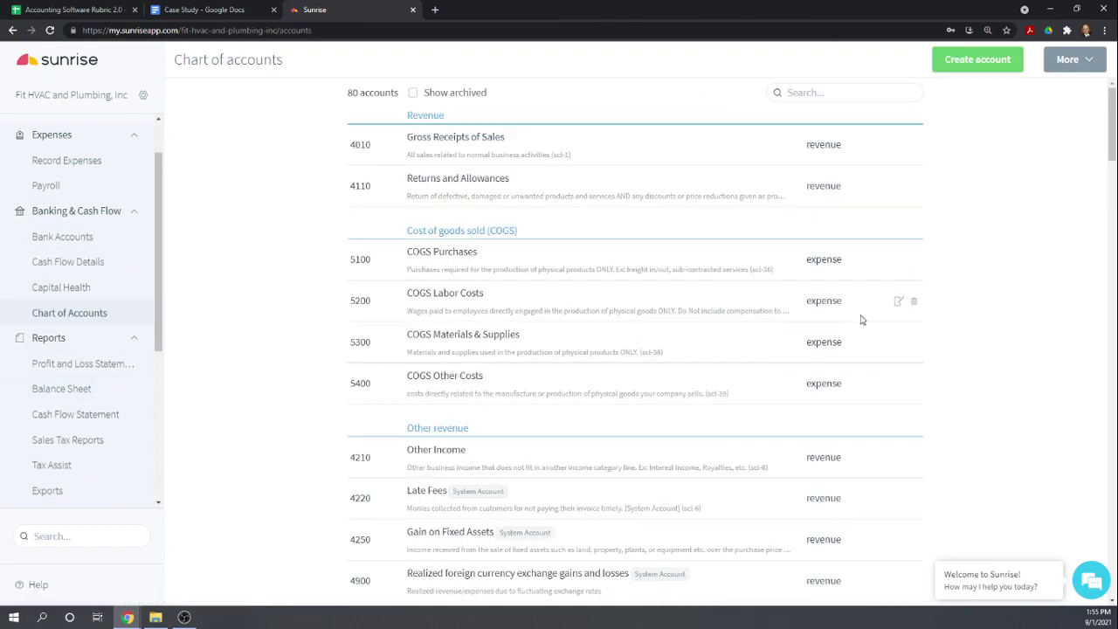
scroll(596, 342, down, 6)
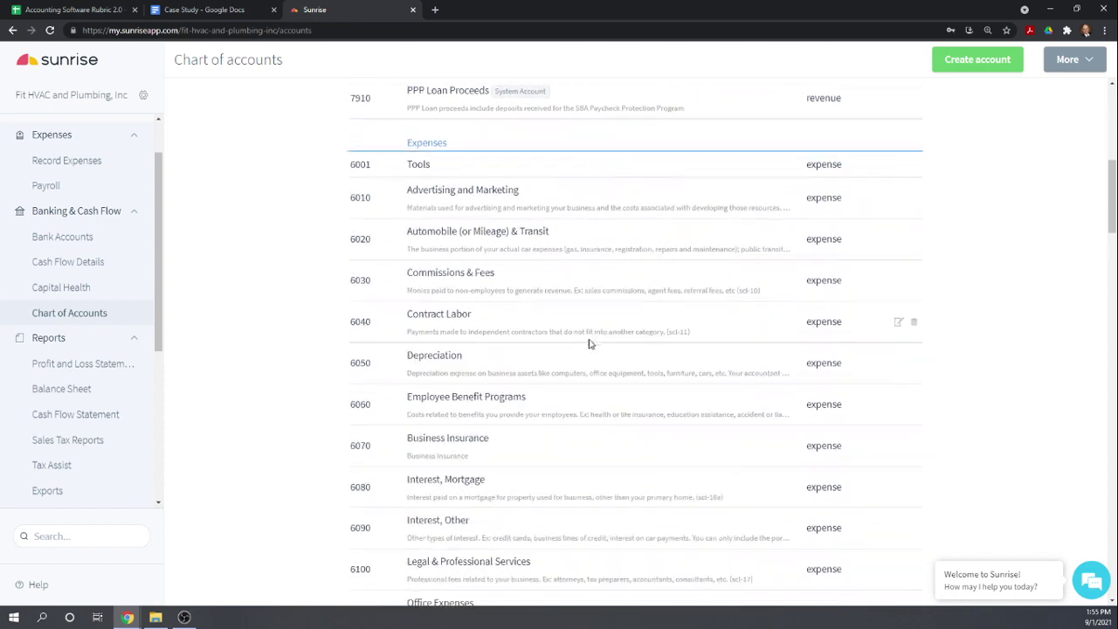
scroll(553, 308, down, 13)
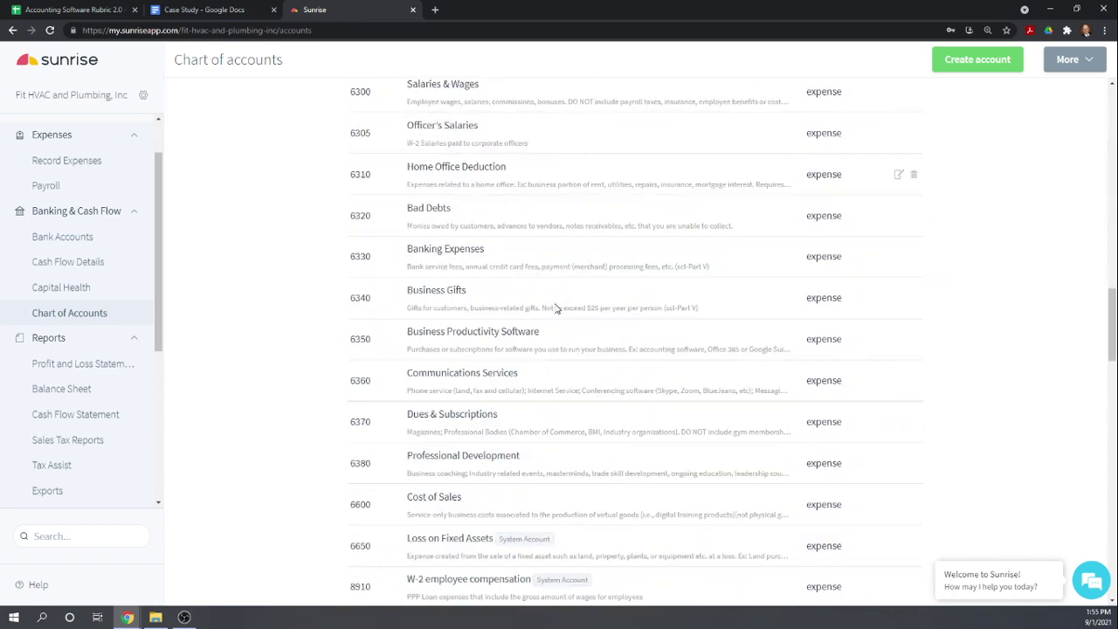
scroll(556, 309, down, 5)
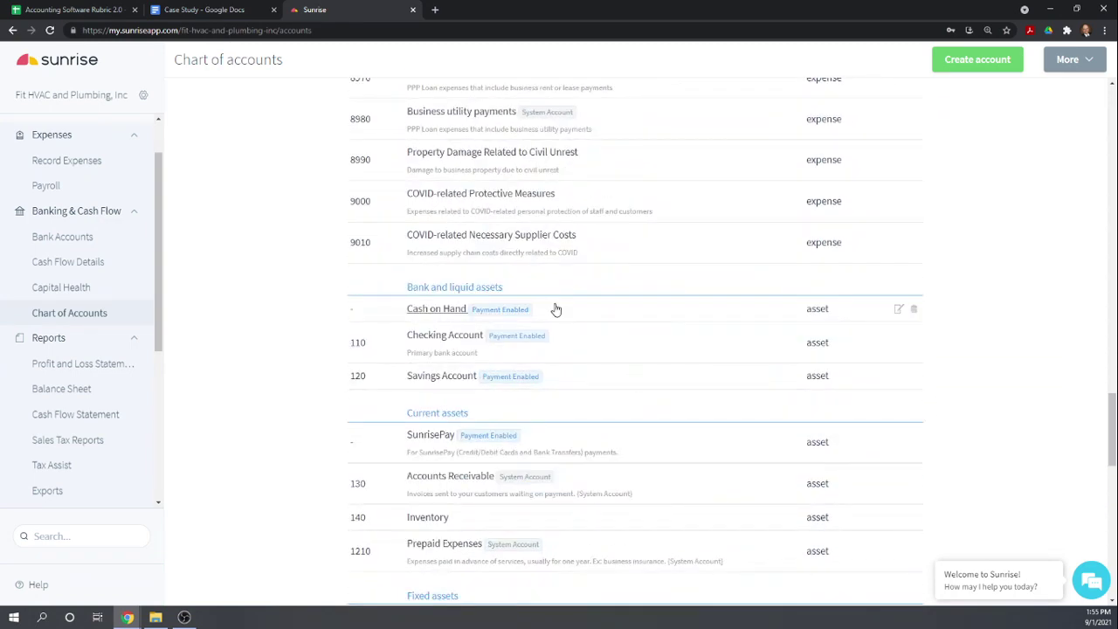
scroll(555, 308, down, 1)
scroll(556, 309, down, 1)
scroll(554, 354, down, 1)
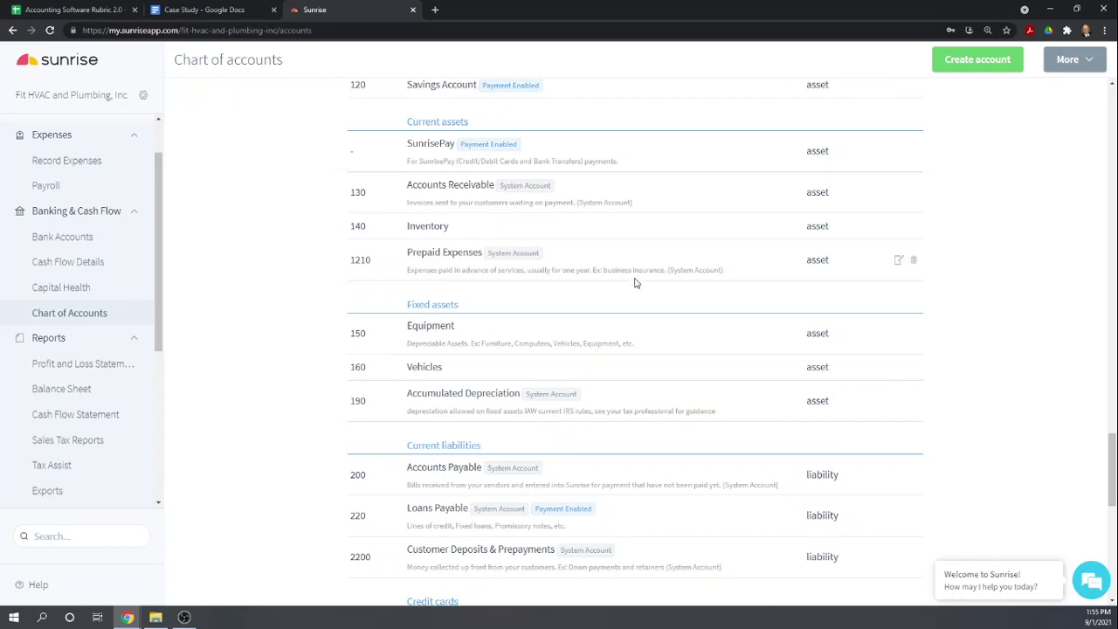
scroll(636, 283, down, 5)
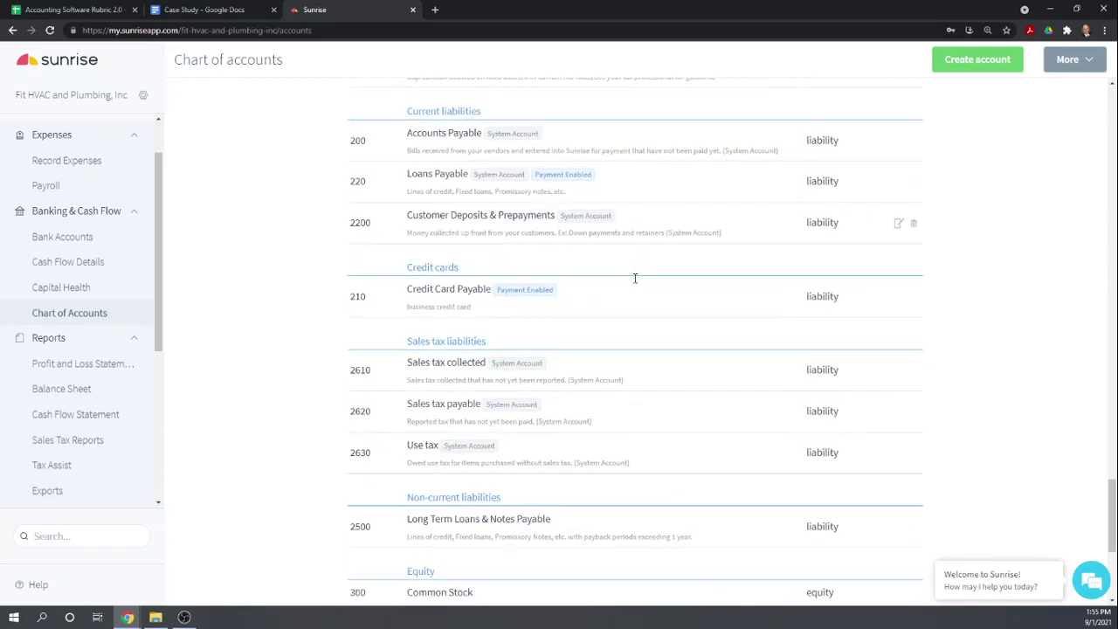
scroll(635, 282, down, 1)
scroll(595, 324, down, 1)
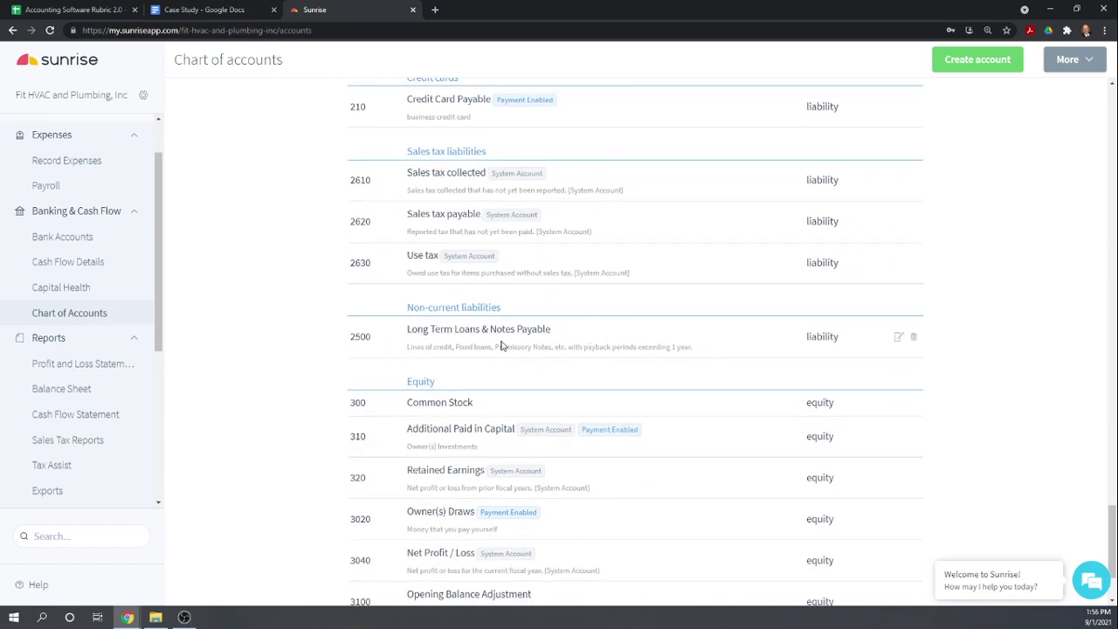
scroll(525, 345, up, 1)
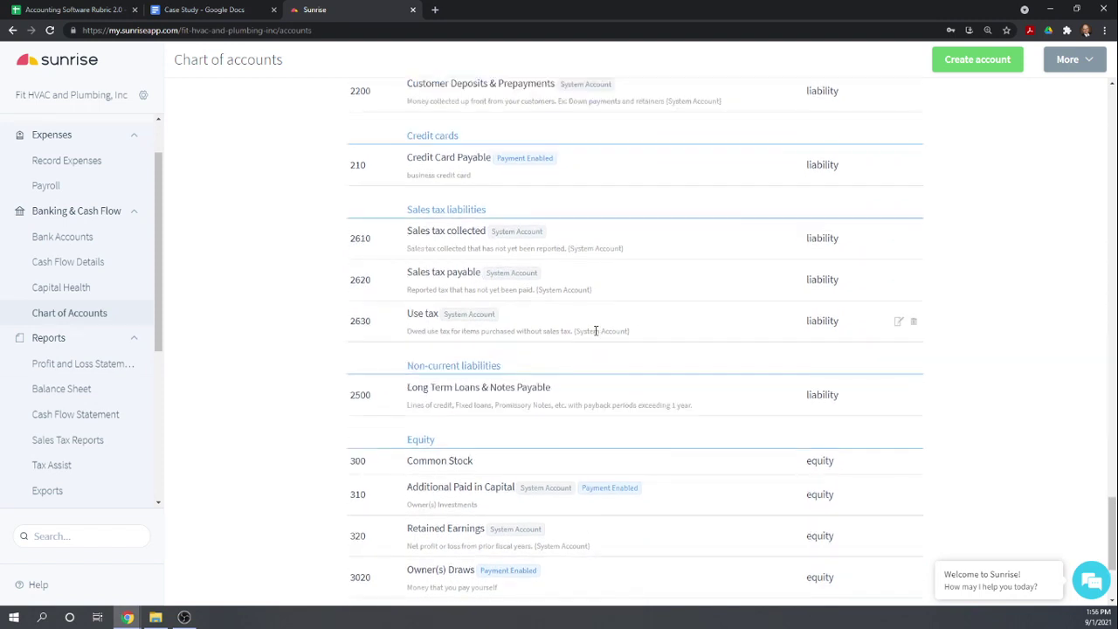
scroll(661, 335, up, 7)
scroll(647, 332, up, 3)
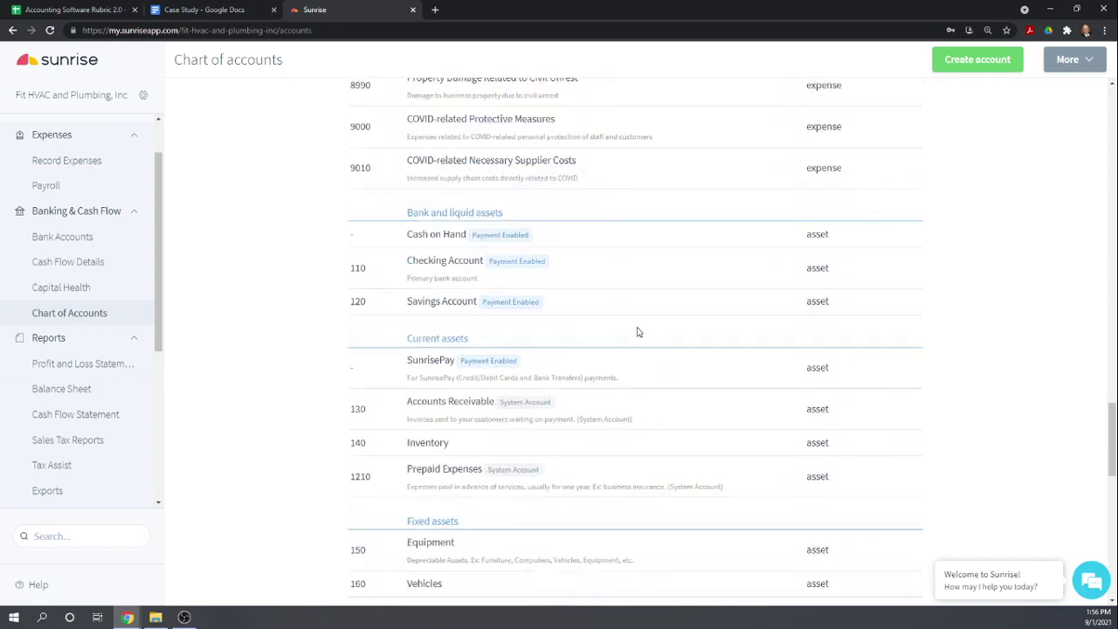
scroll(431, 327, up, 4)
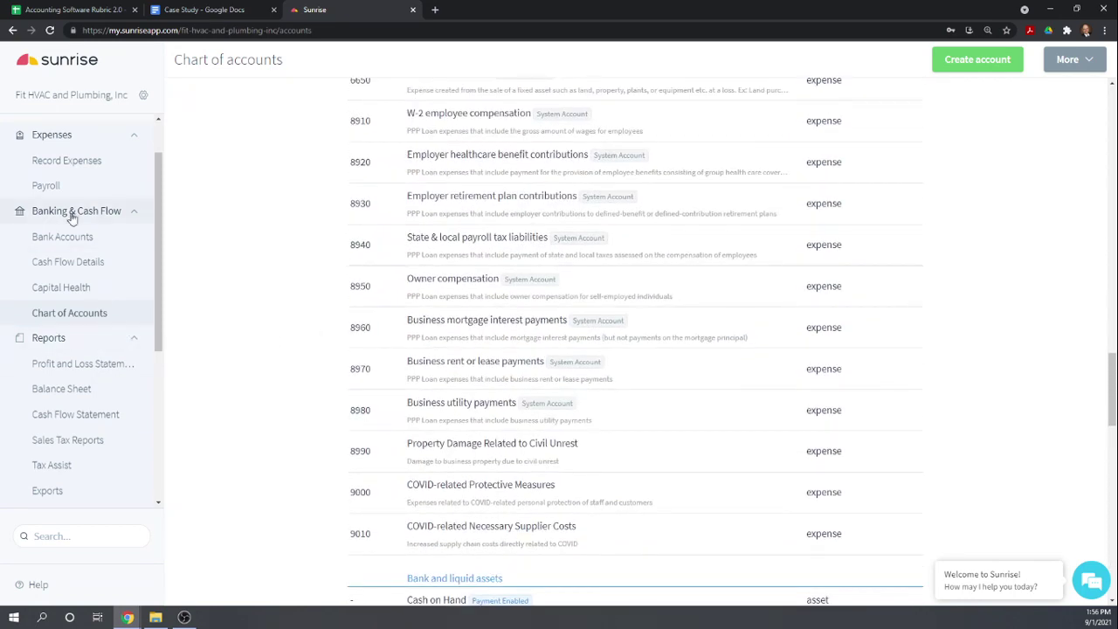
scroll(83, 212, up, 2)
View the recorded expenses list and a blank new expense form, then go to the Default journal.
click(47, 225)
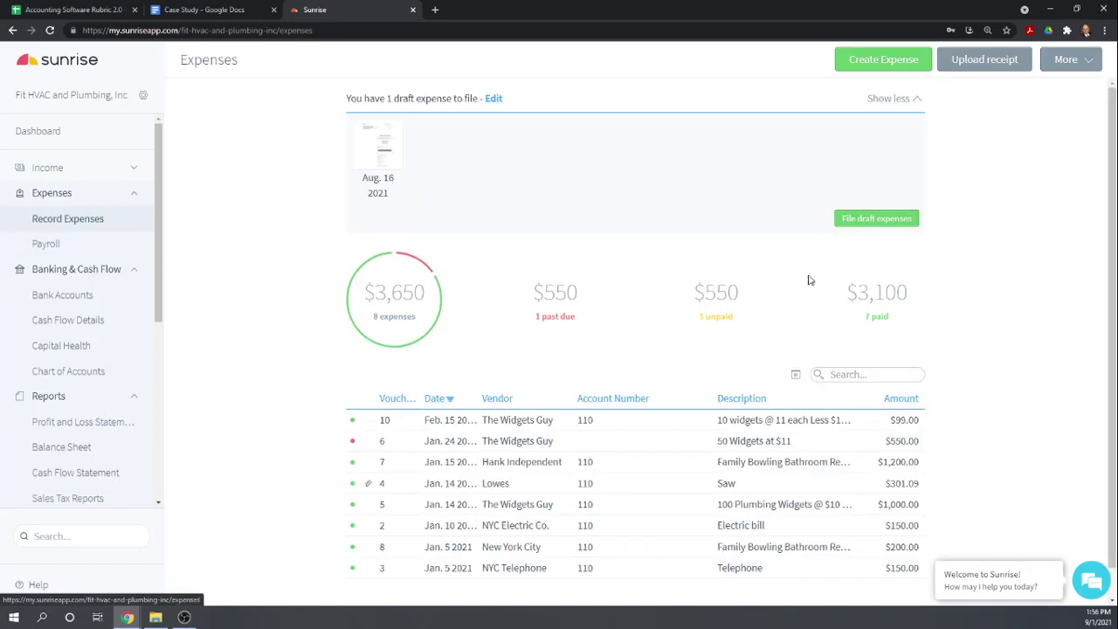
click(1074, 58)
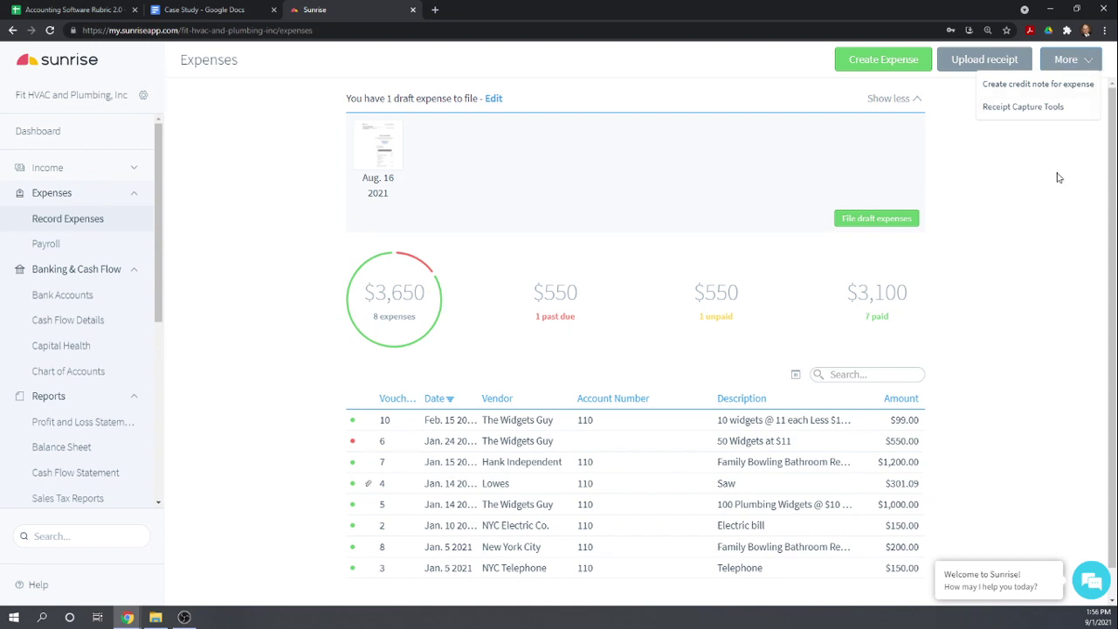
click(1056, 222)
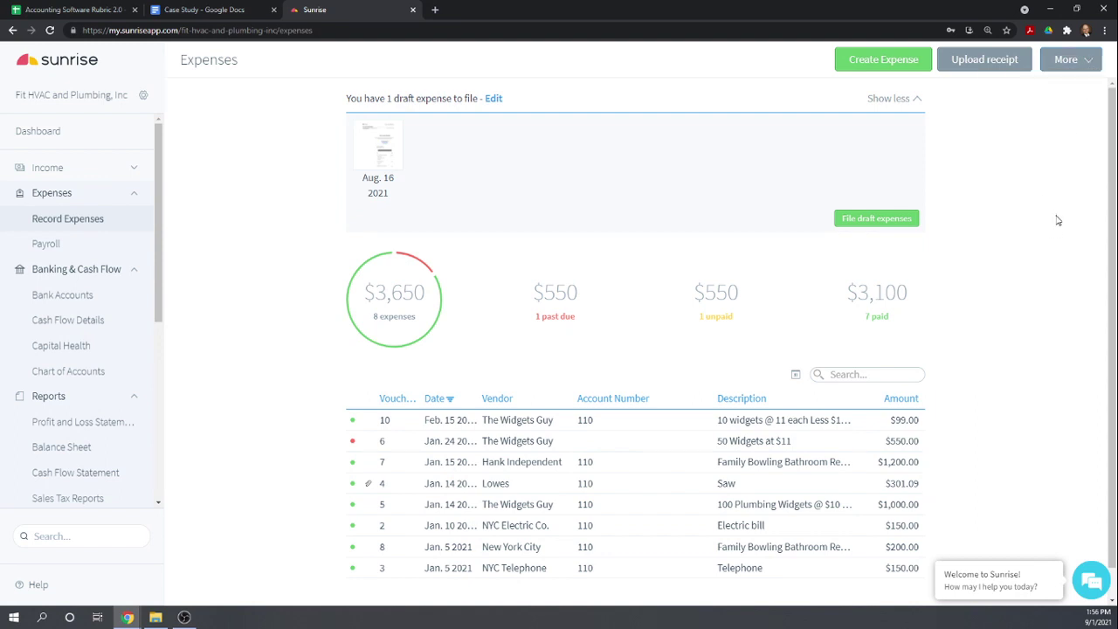
click(878, 61)
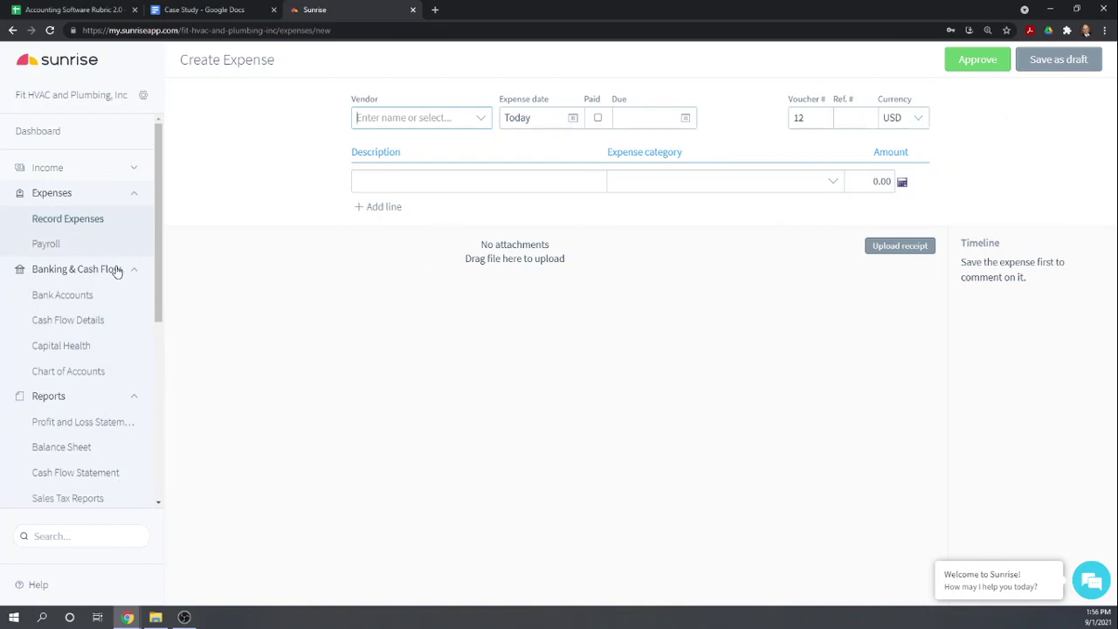
scroll(145, 342, down, 1)
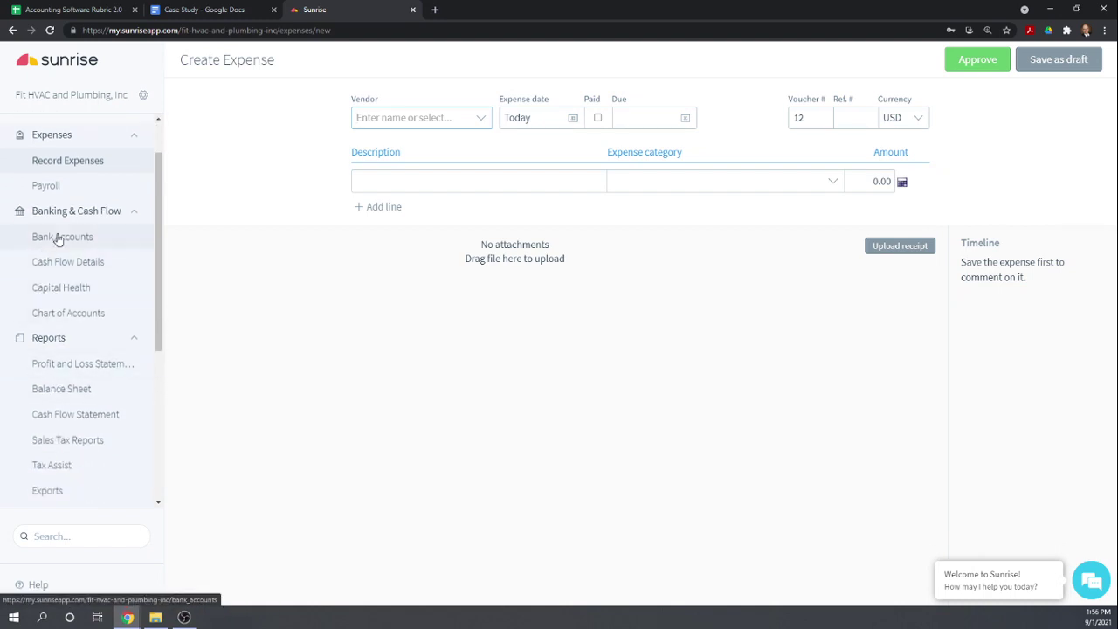
scroll(111, 306, down, 4)
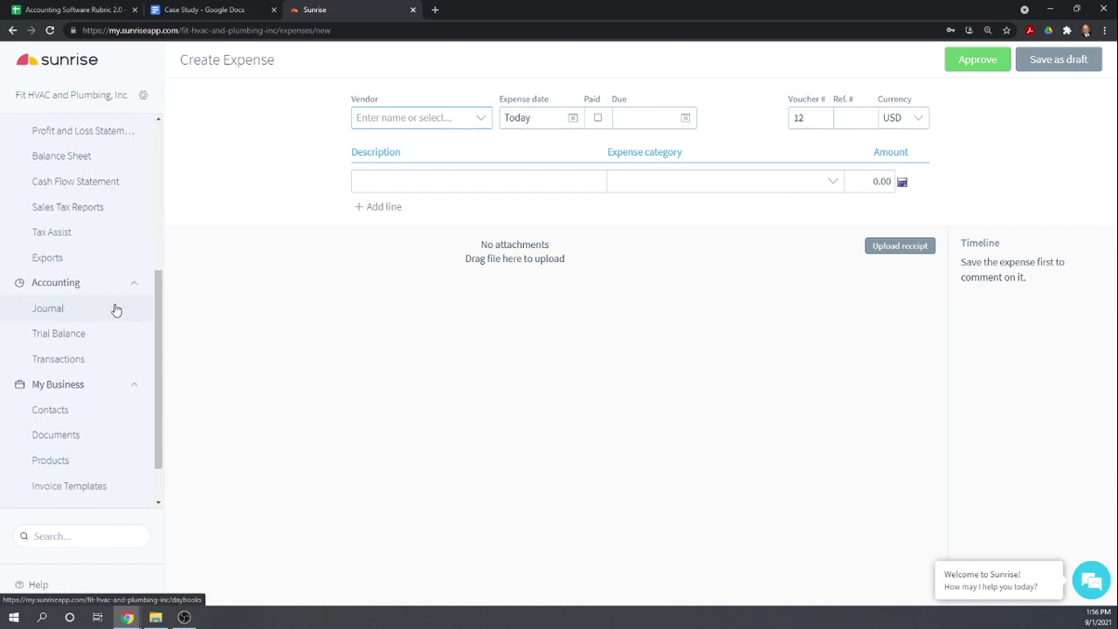
click(54, 315)
Return to the Default journal and keep the new entry's transaction type as journal.
click(52, 359)
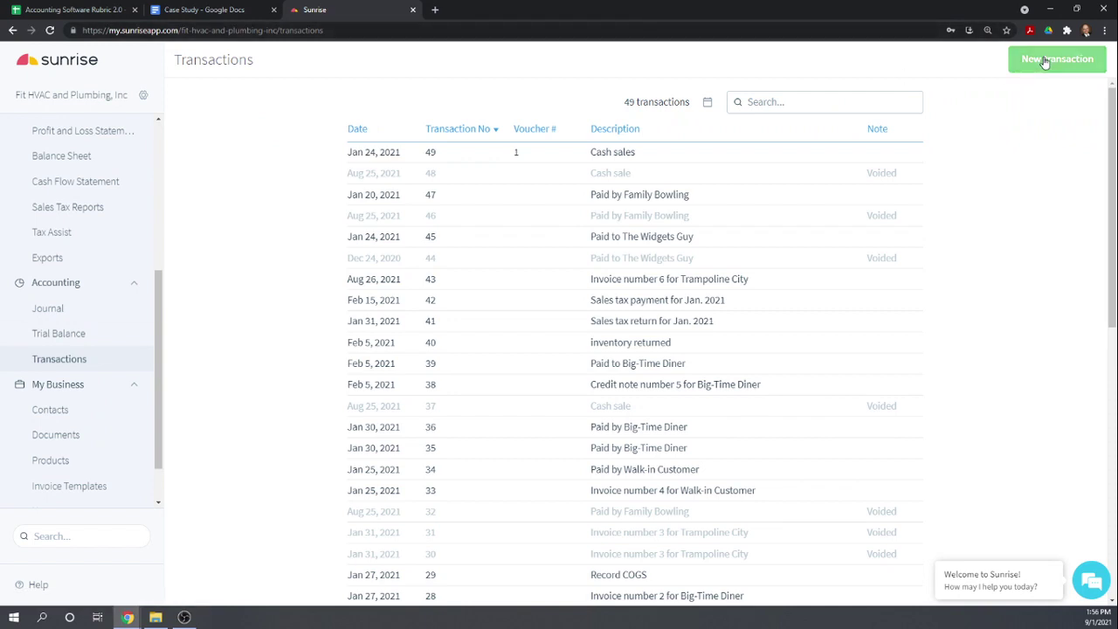
click(48, 312)
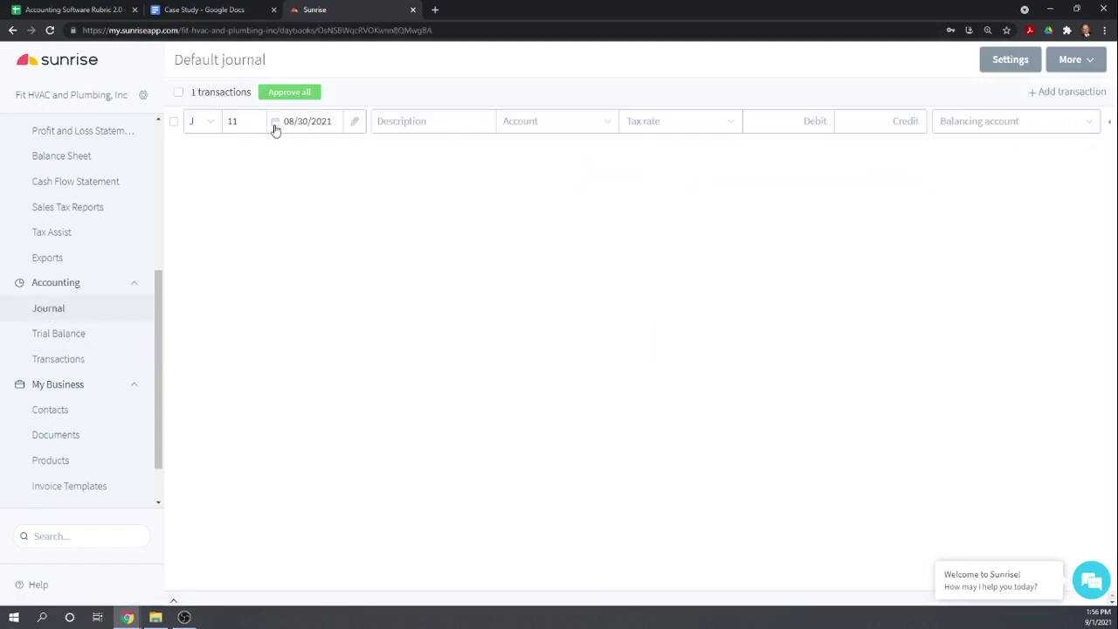
click(211, 124)
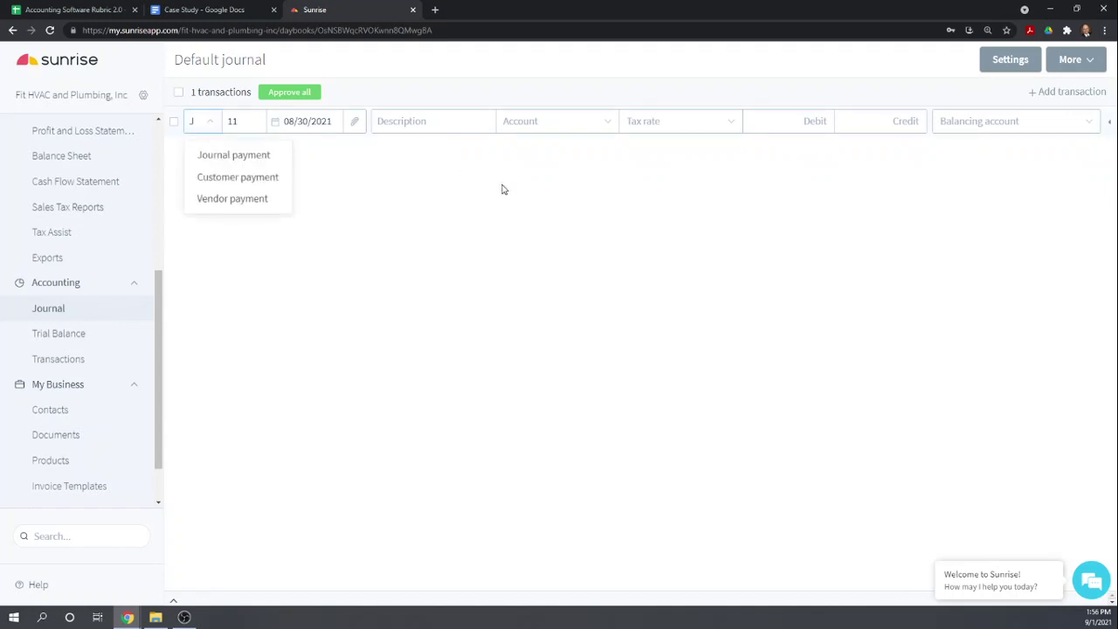
click(236, 158)
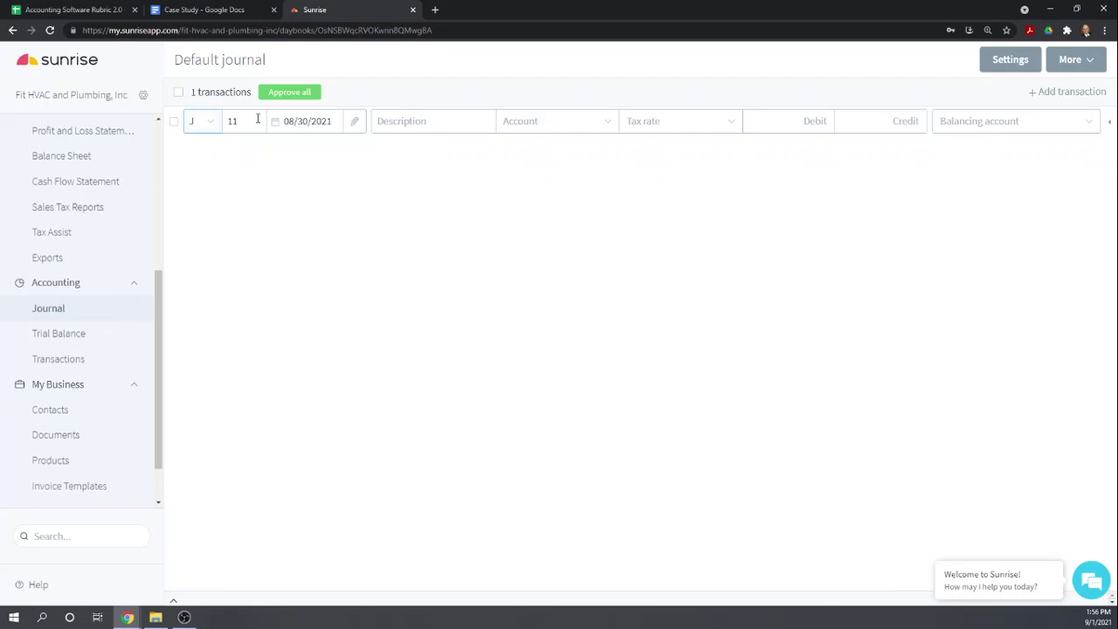
Date journal entry 11 as 02/10/2021, the trailer purchase date from the case study.
click(340, 126)
click(278, 193)
click(206, 9)
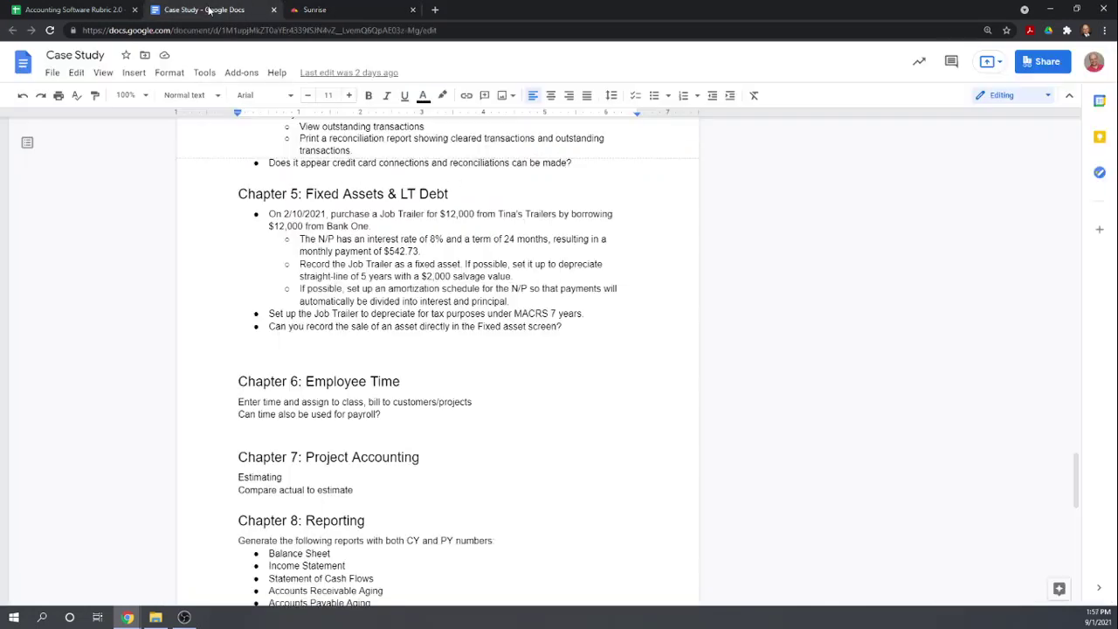
click(321, 11)
click(276, 127)
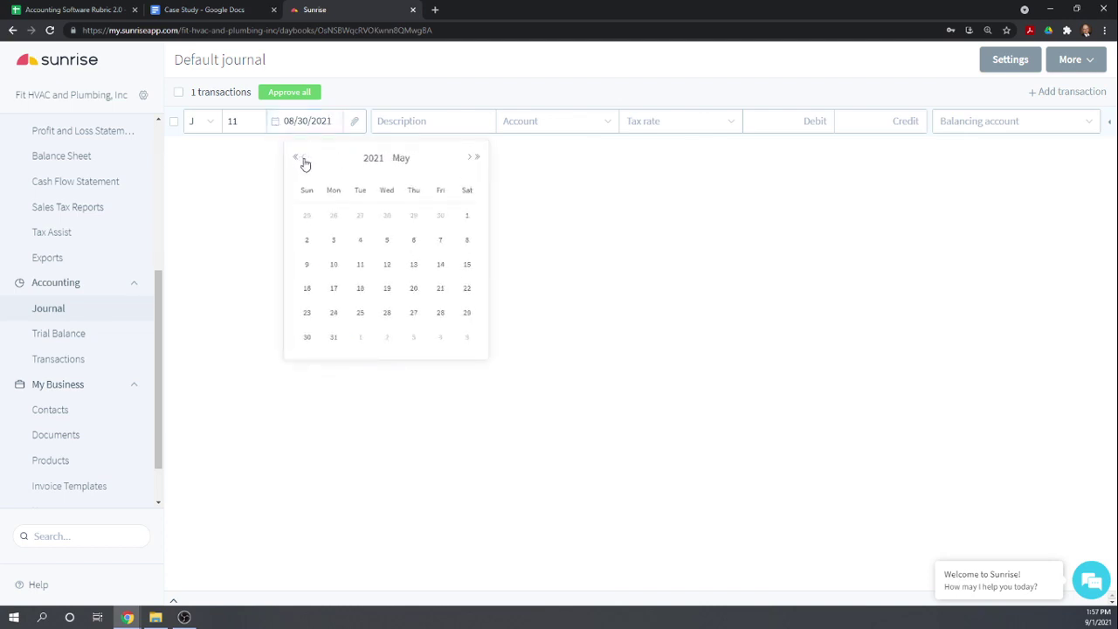
click(303, 159)
click(303, 159)
click(303, 159)
click(304, 159)
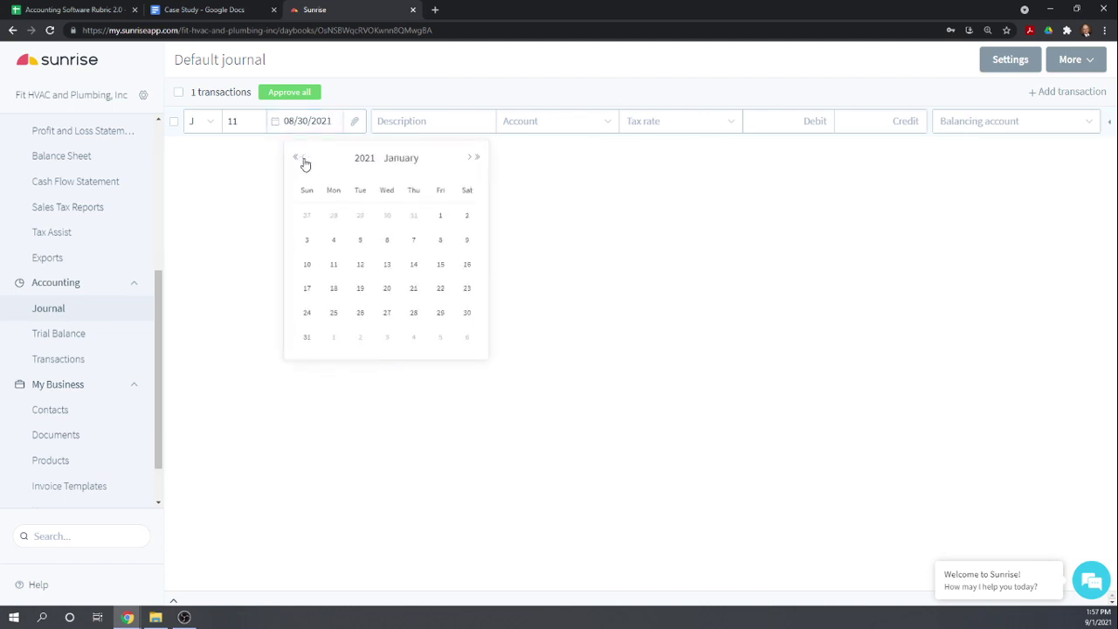
click(471, 159)
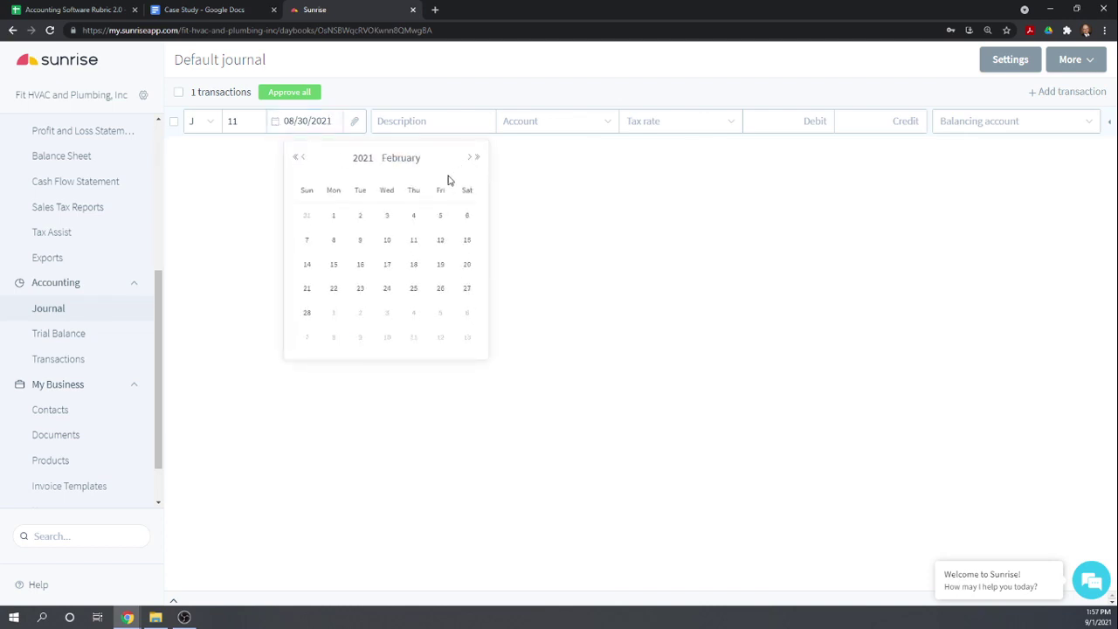
click(386, 240)
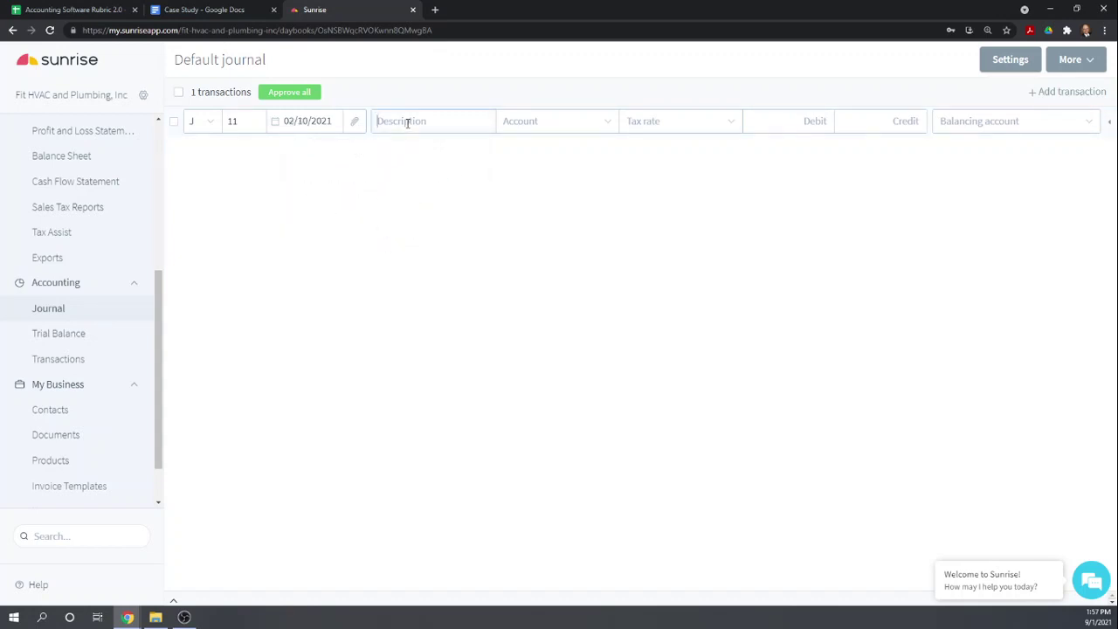
Describe the line as Job Trailer and post it to 150 - Equipment.
text(Job Trailer)
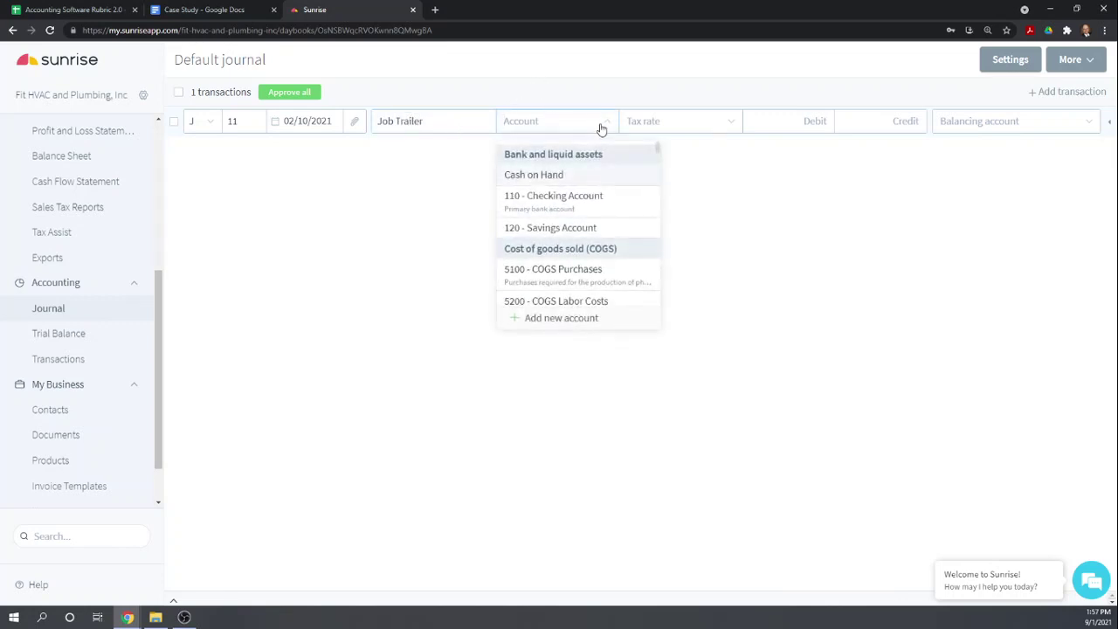
scroll(571, 227, down, 3)
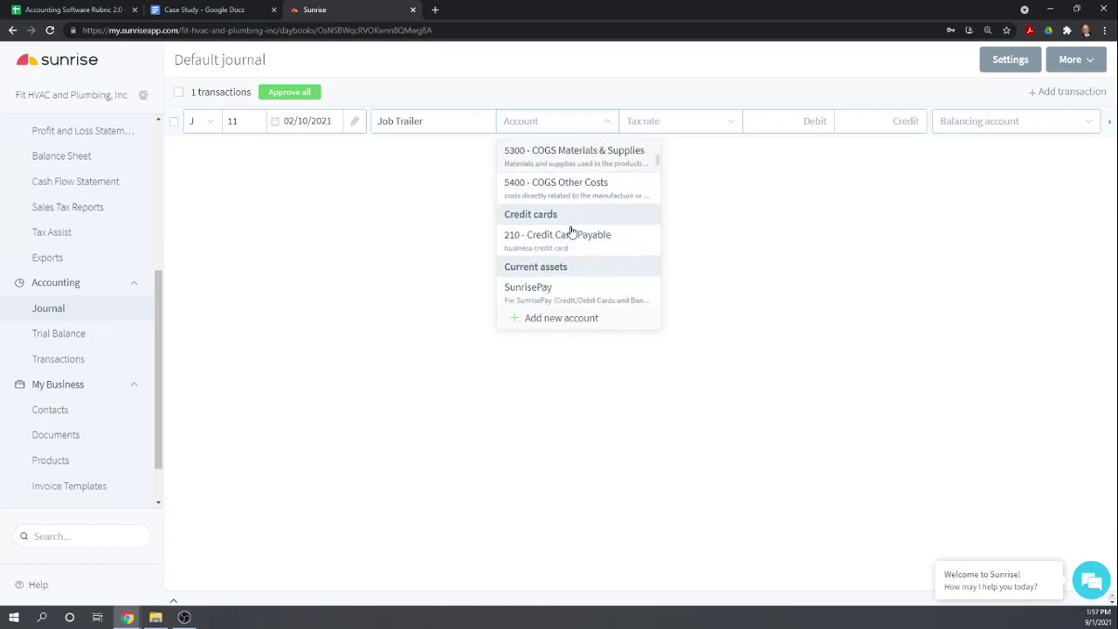
scroll(571, 231, down, 1)
scroll(571, 232, down, 5)
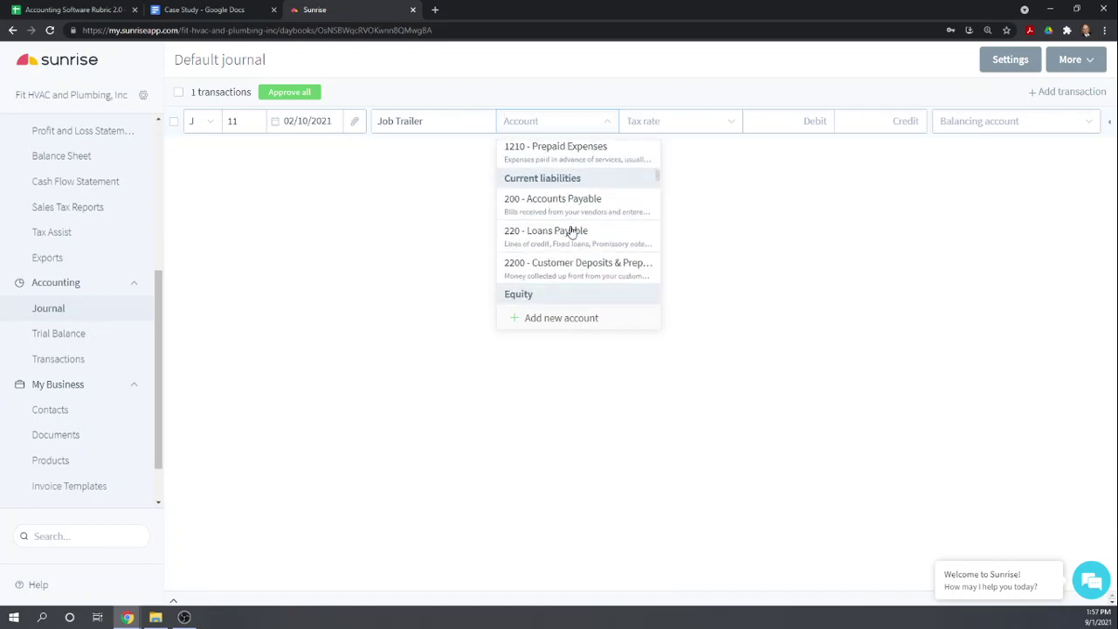
scroll(588, 230, down, 10)
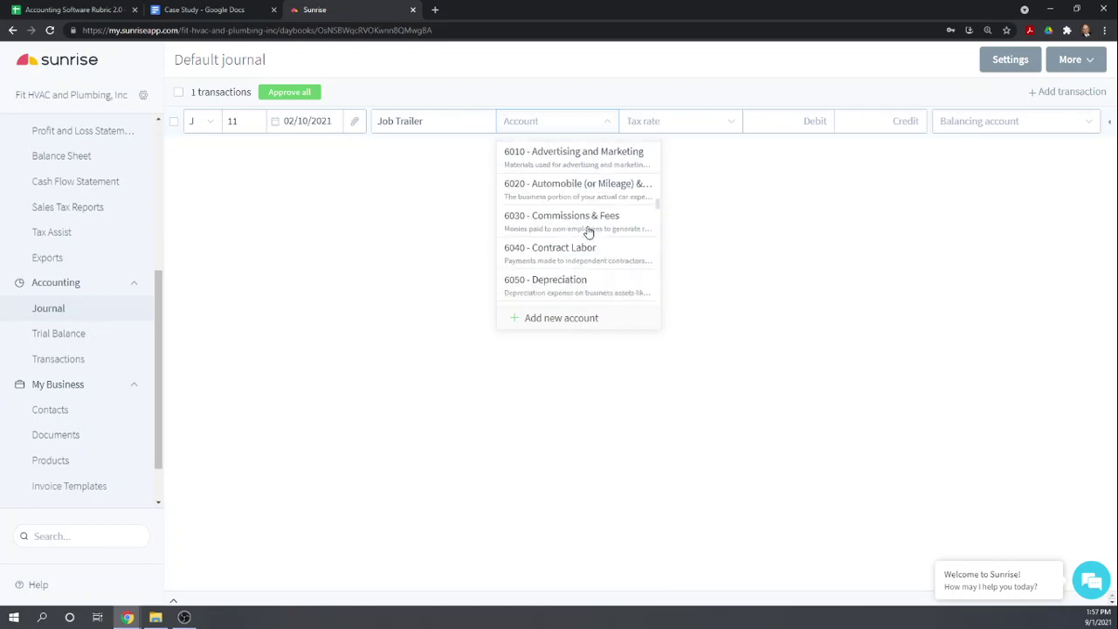
scroll(588, 231, down, 8)
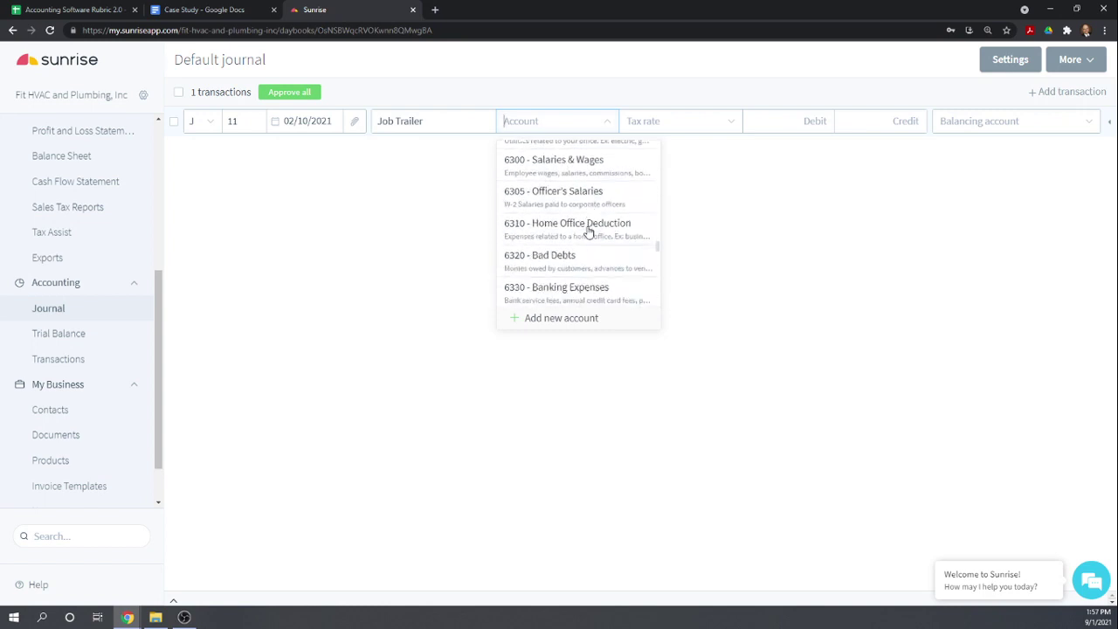
scroll(588, 231, down, 8)
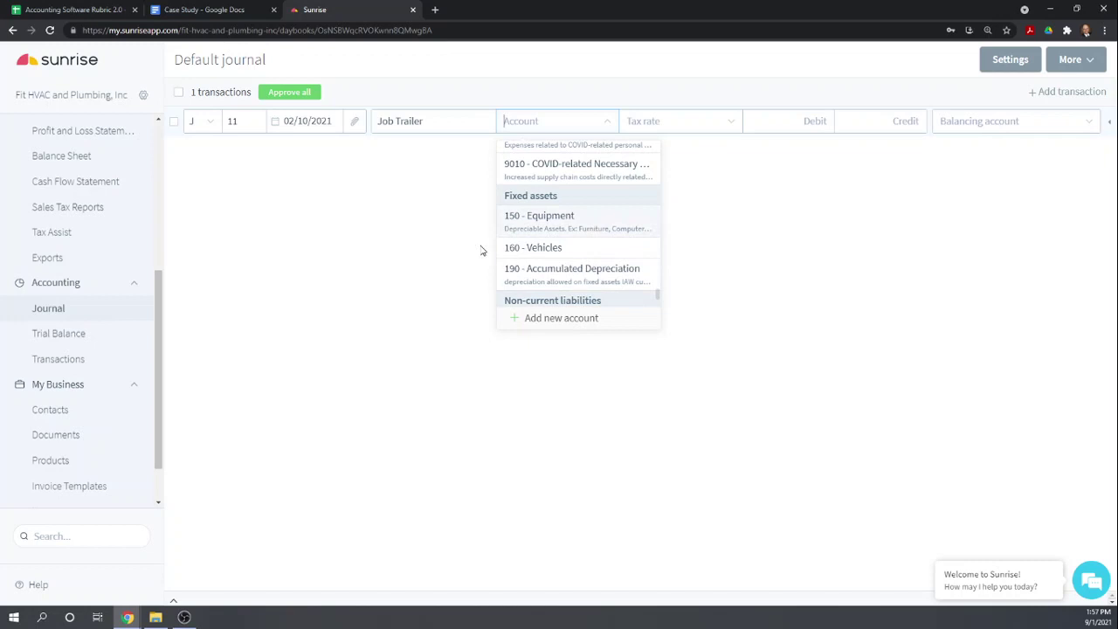
click(548, 224)
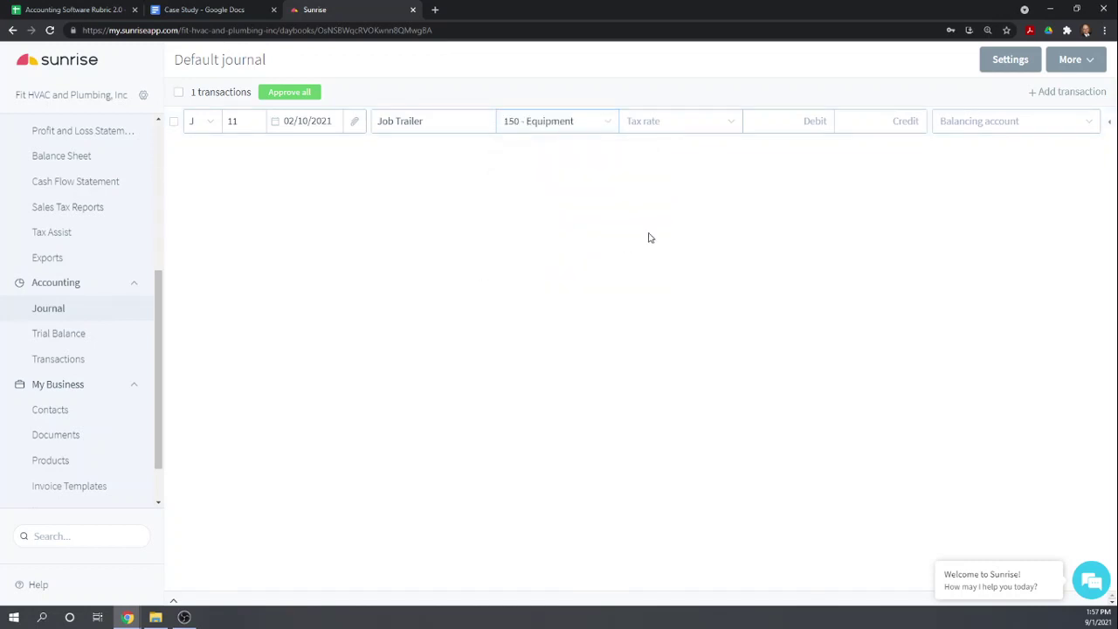
Enter a 12,000.00 debit, matching the purchase amount in the case study.
click(772, 120)
click(210, 10)
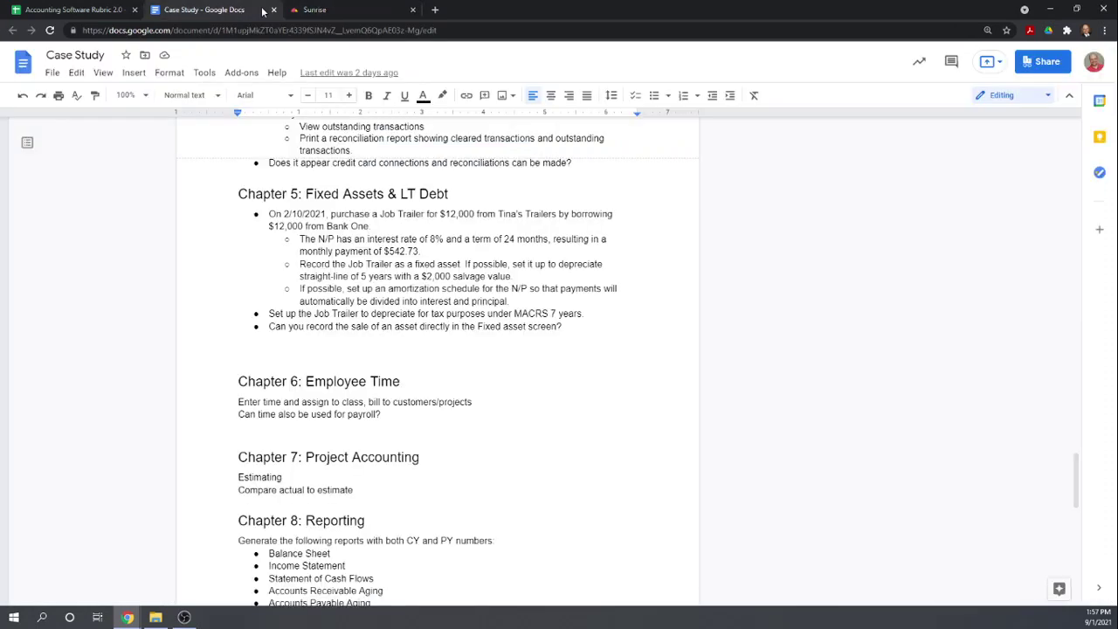
click(317, 12)
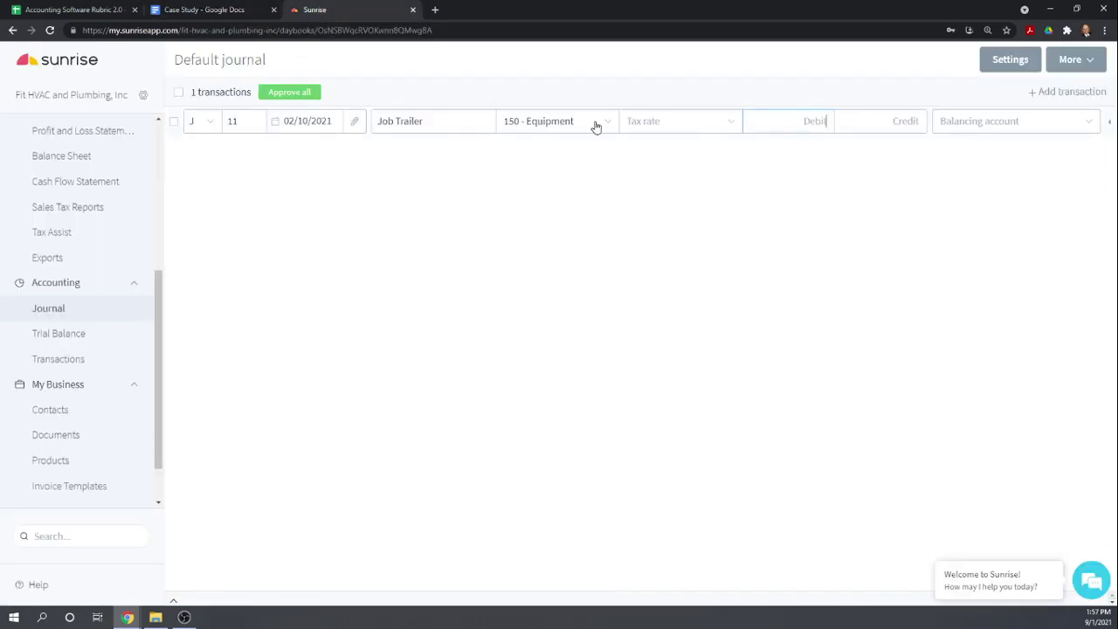
text(12,000)
key(Tab)
key(Tab)
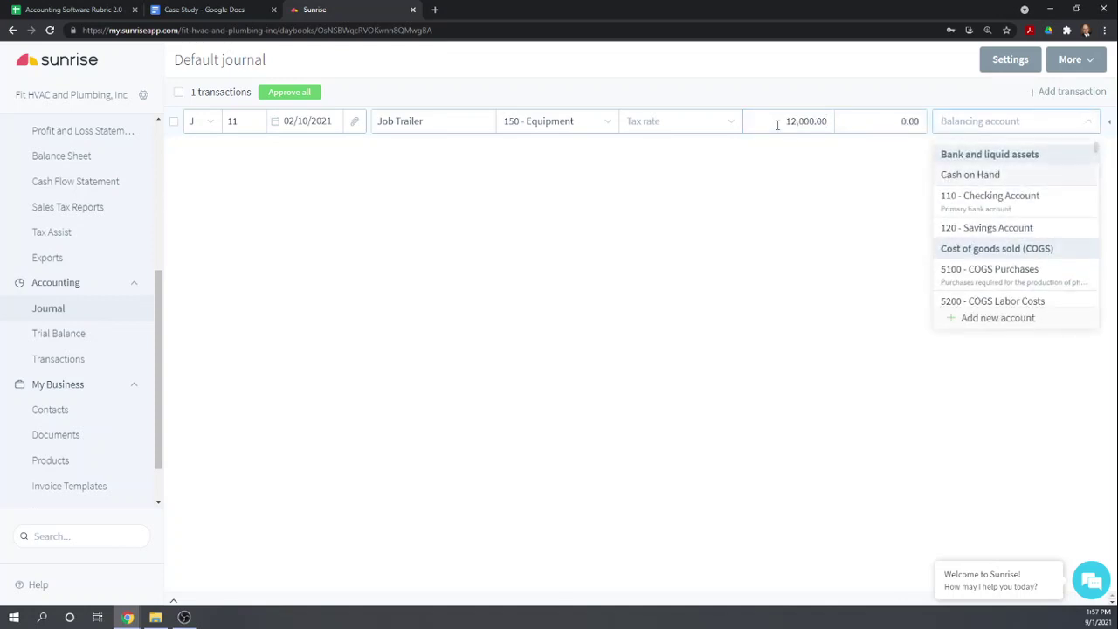
Balance the entry against 2500 - Long Term Loans & Notes and approve all transactions.
scroll(1001, 249, down, 5)
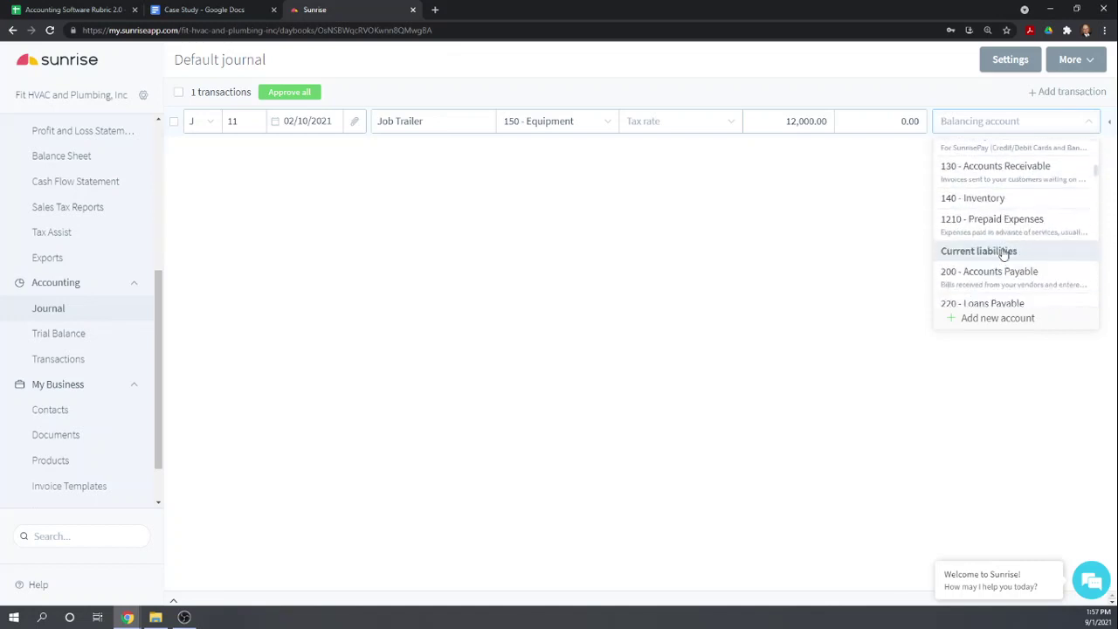
scroll(1011, 253, down, 4)
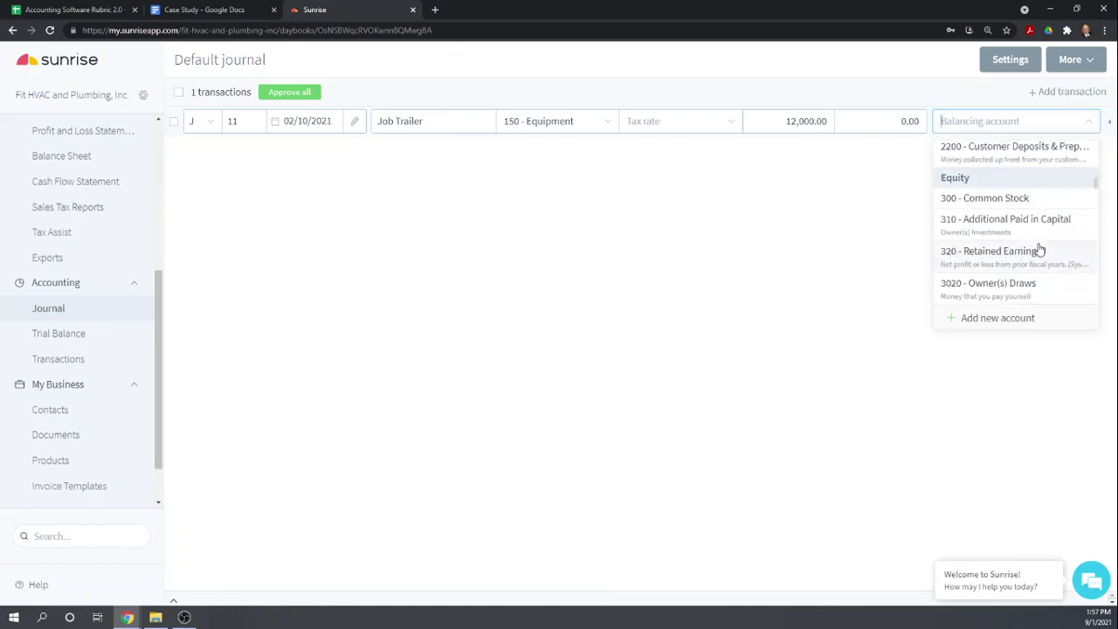
scroll(1040, 251, down, 6)
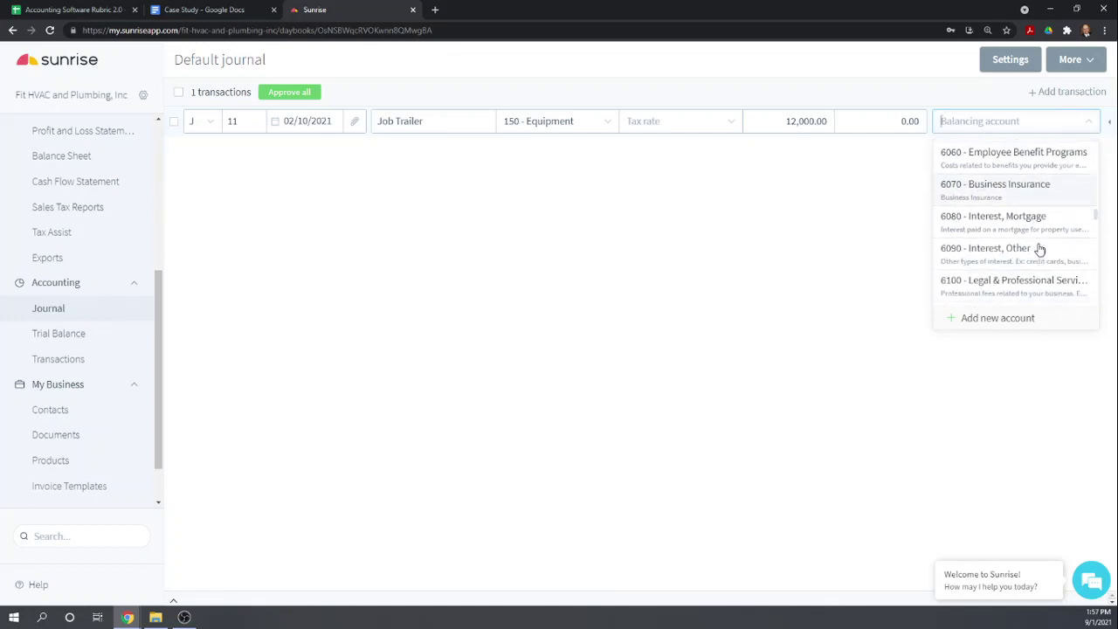
scroll(1040, 251, down, 6)
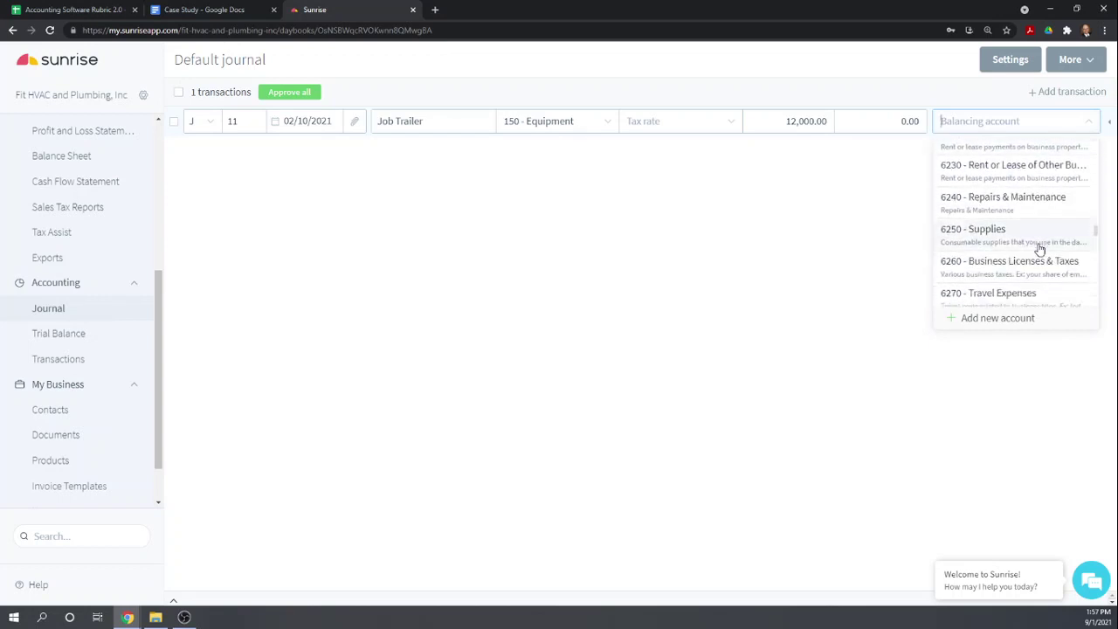
scroll(1040, 250, down, 5)
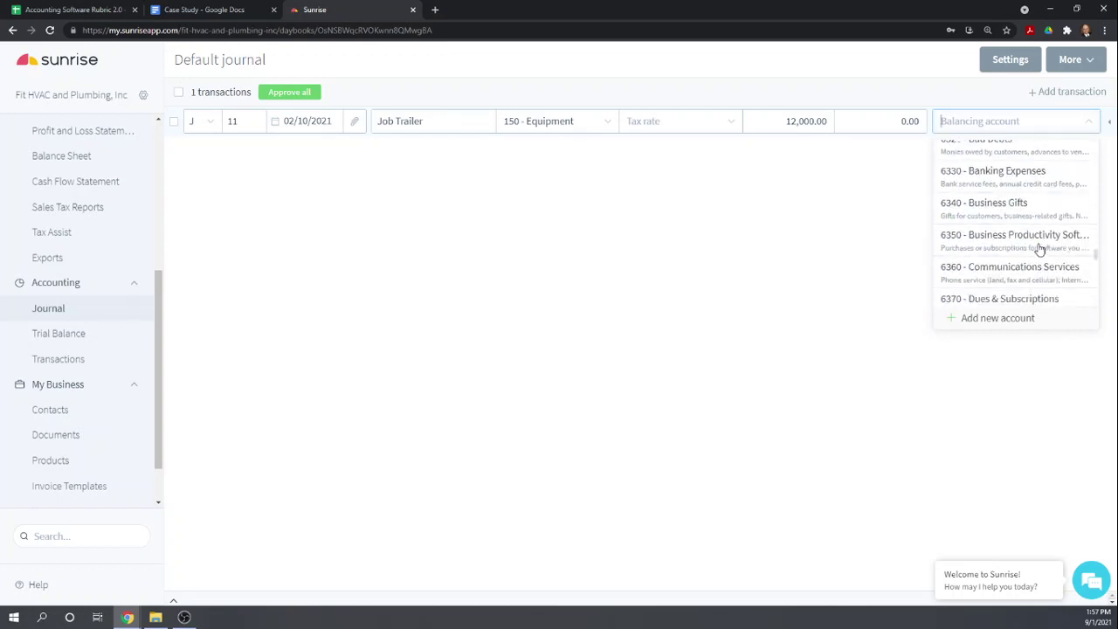
scroll(1040, 250, down, 5)
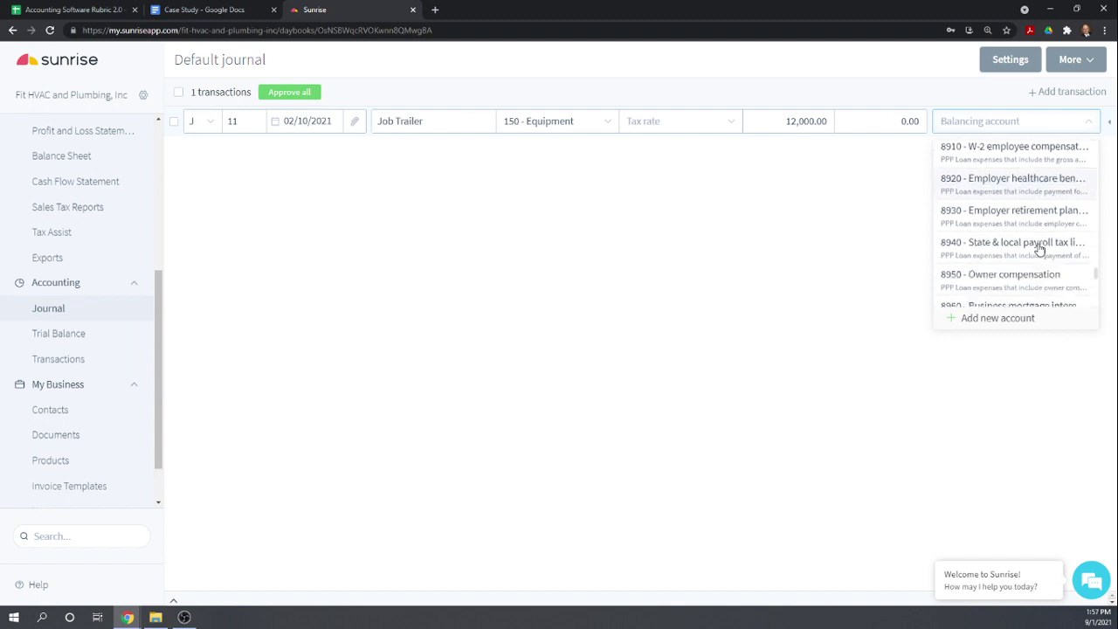
scroll(1040, 251, down, 5)
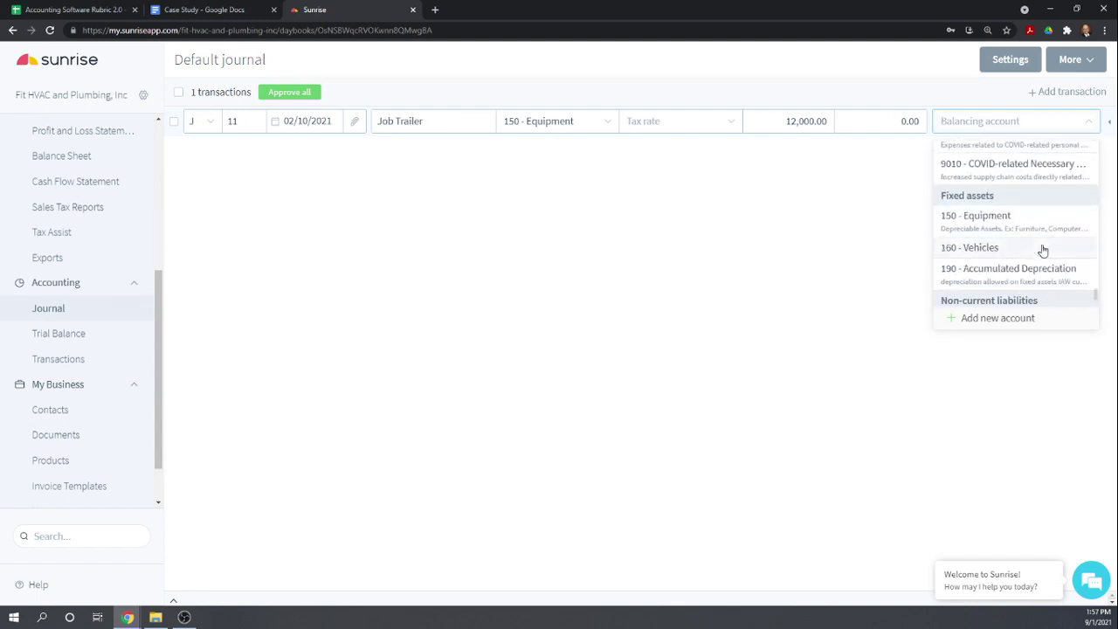
scroll(1042, 251, down, 3)
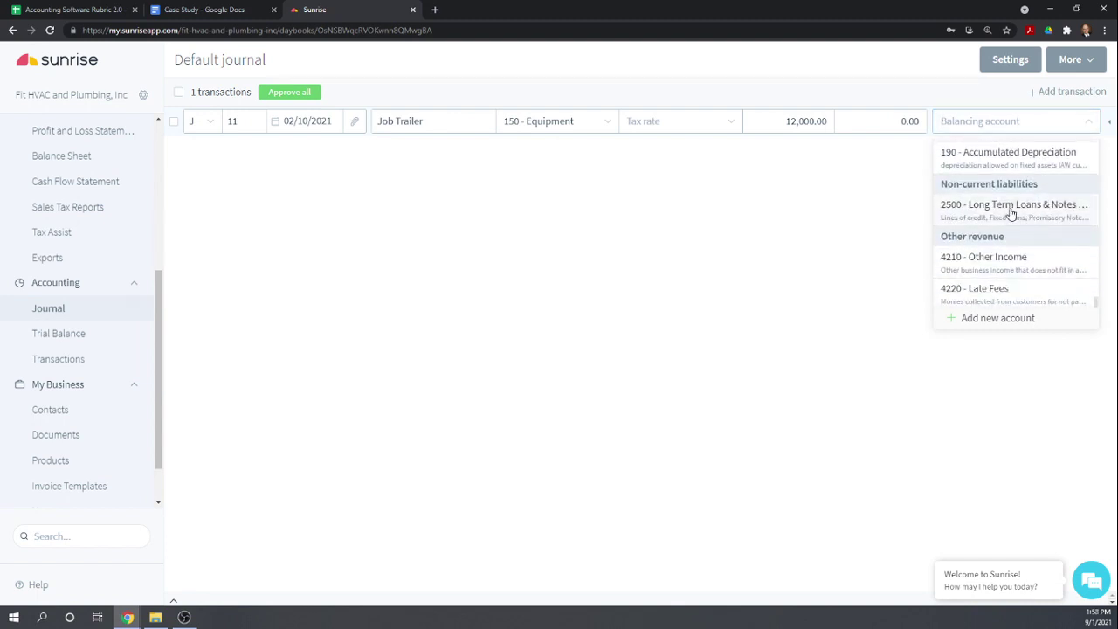
click(1011, 210)
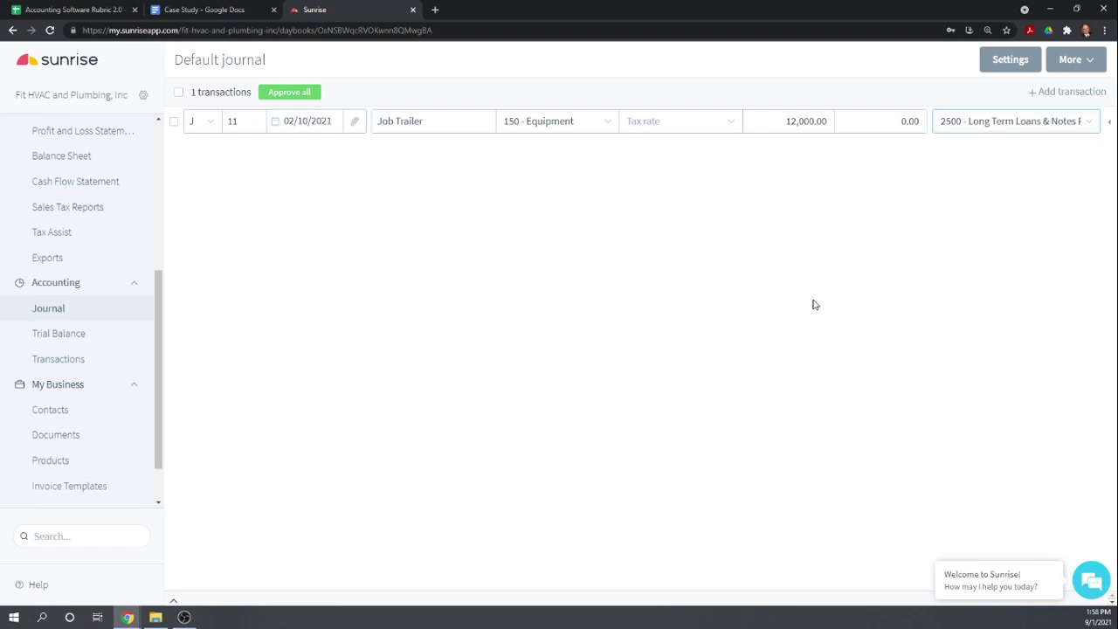
click(289, 92)
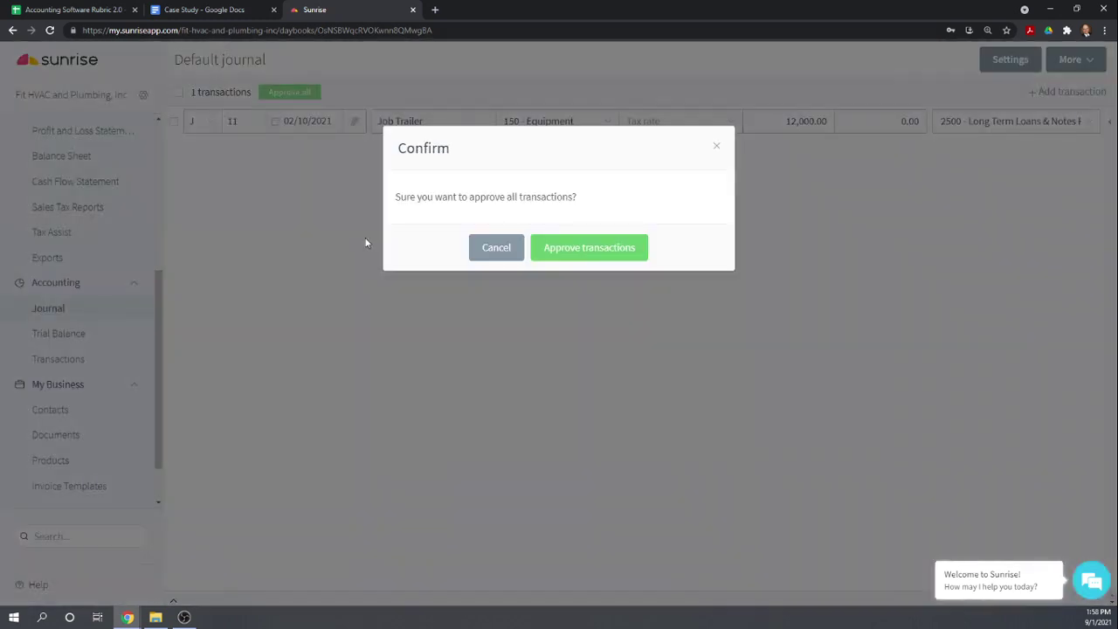
click(570, 248)
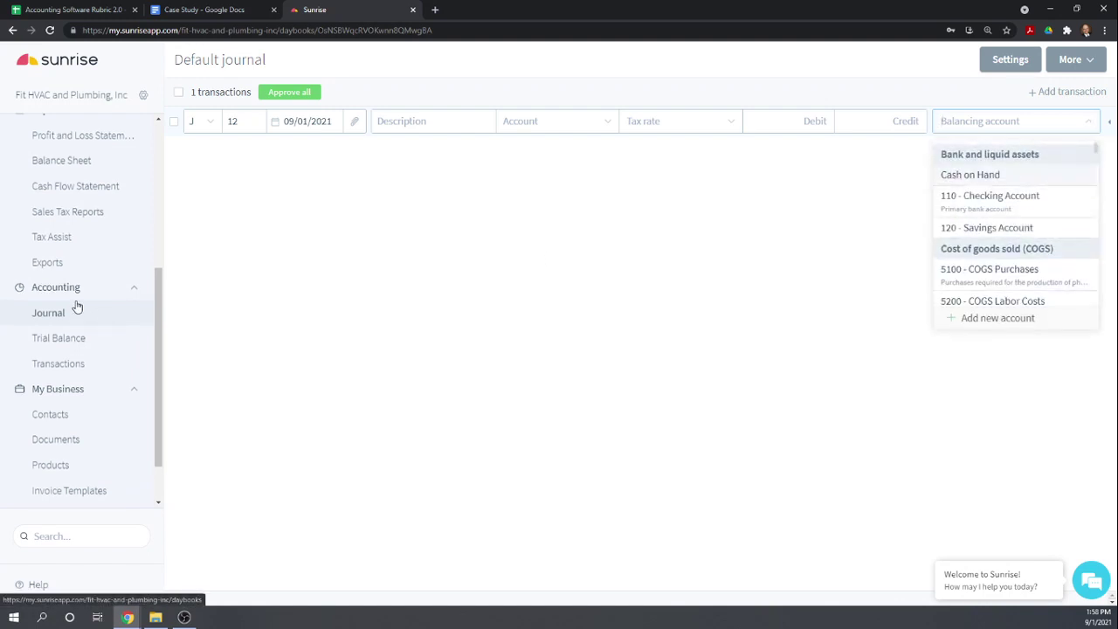
Open the Balance Sheet and drill into the 87,000 Equipment amount to view its ledger.
scroll(74, 297, up, 2)
click(53, 278)
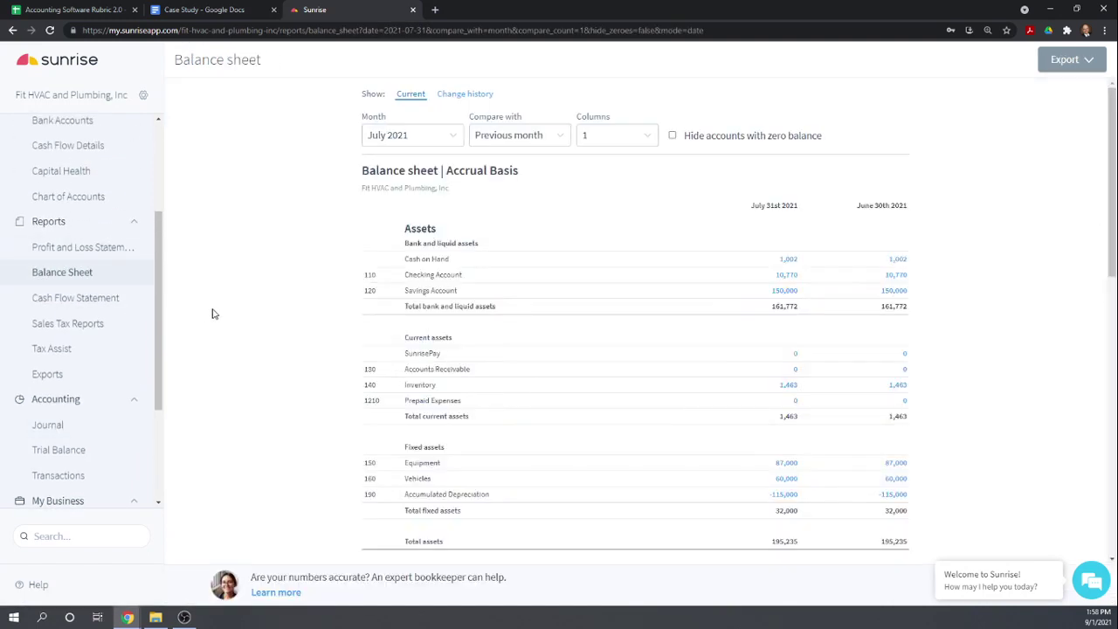
scroll(574, 322, down, 2)
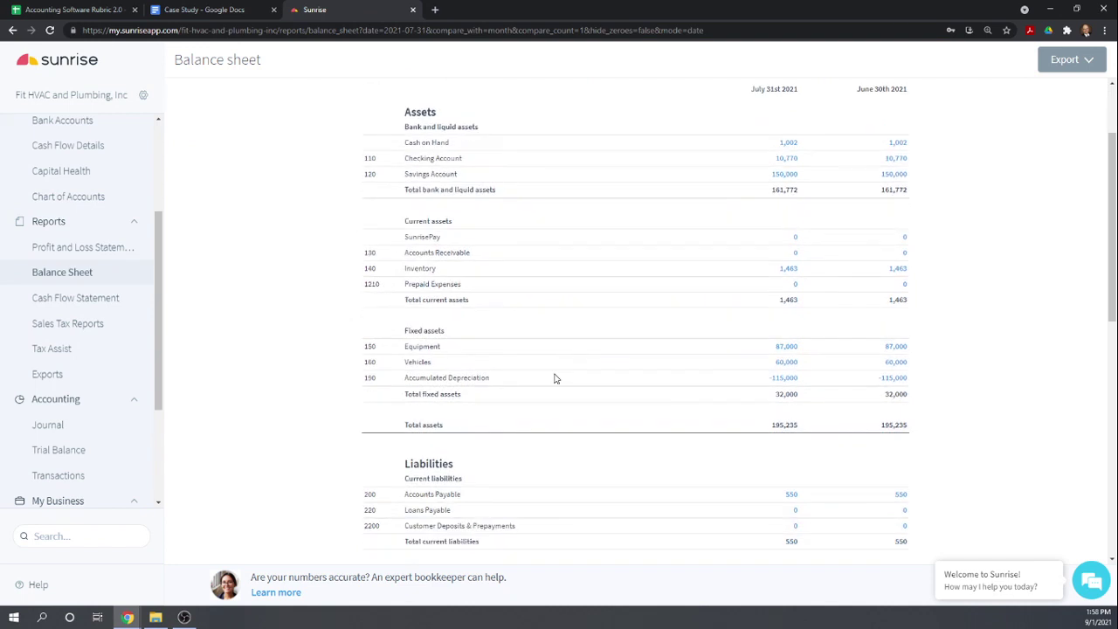
scroll(654, 437, down, 1)
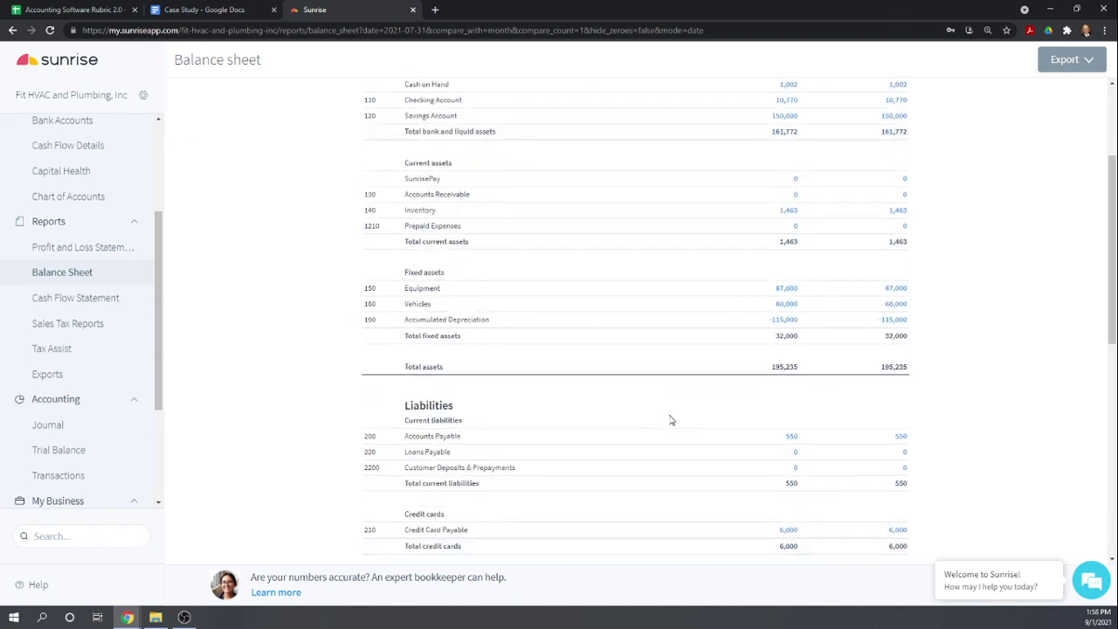
scroll(671, 420, up, 1)
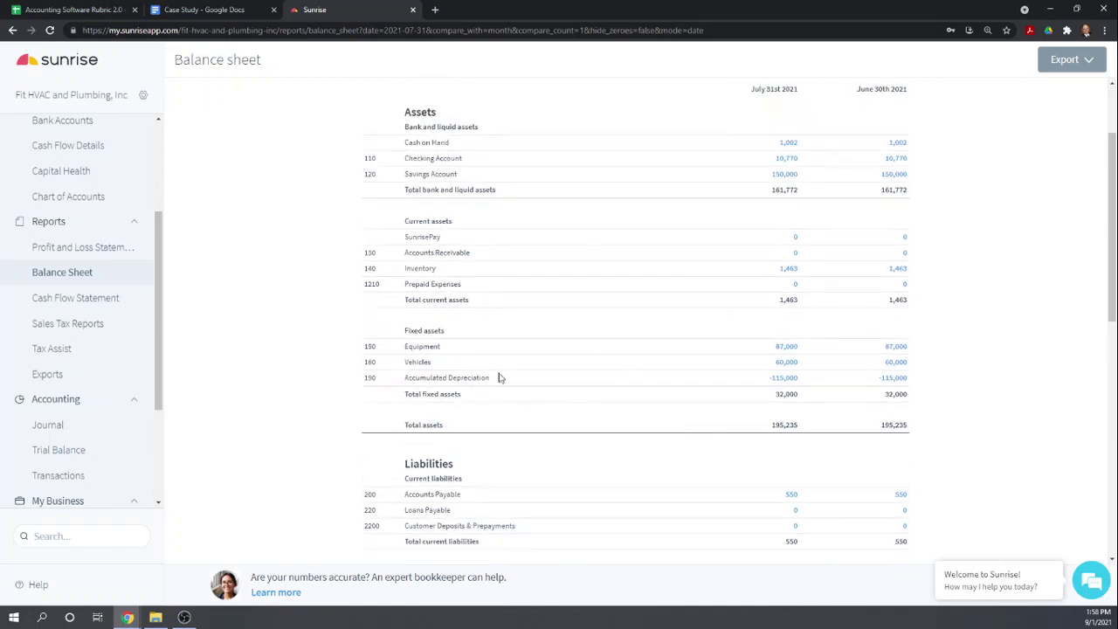
click(793, 350)
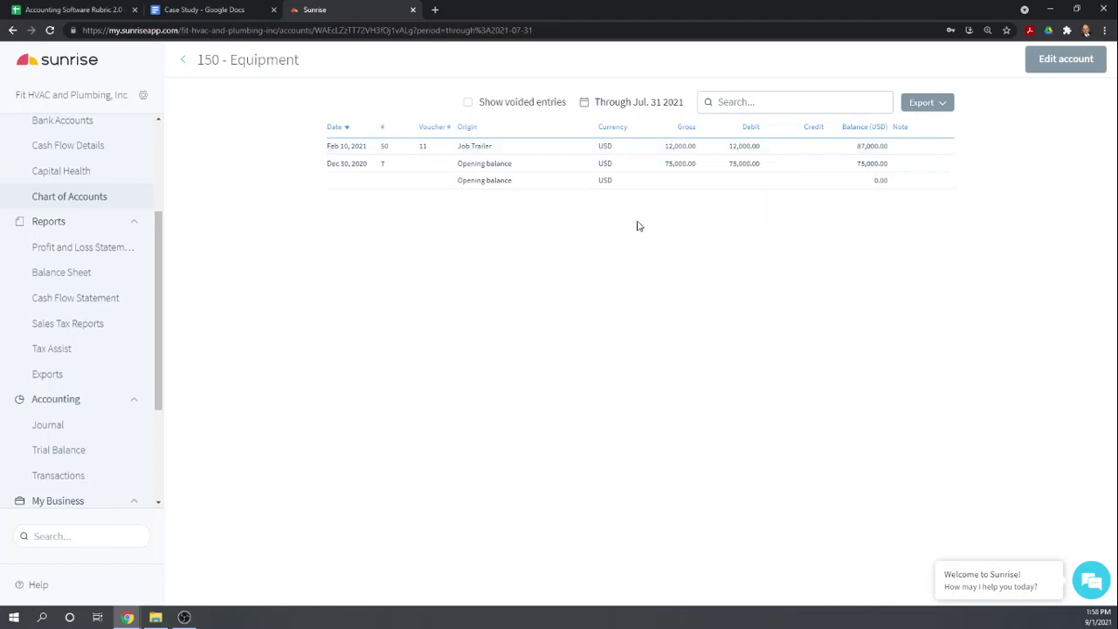
Return to the Chart of Accounts and scroll through Fixed assets, Non-current liabilities and Equity.
click(184, 60)
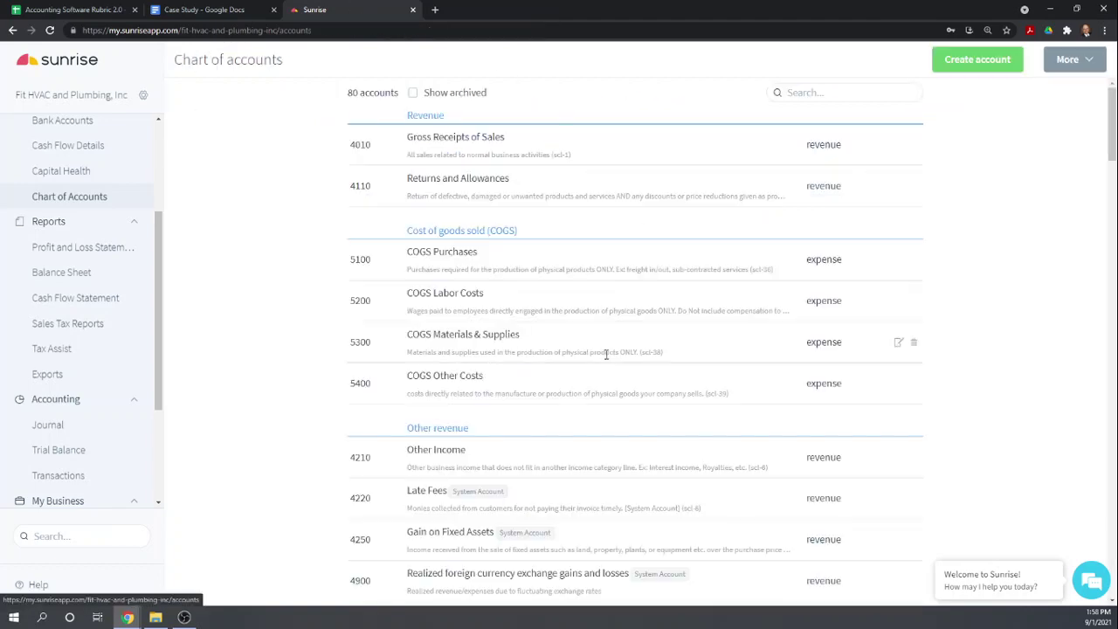
scroll(609, 356, down, 4)
scroll(610, 355, down, 12)
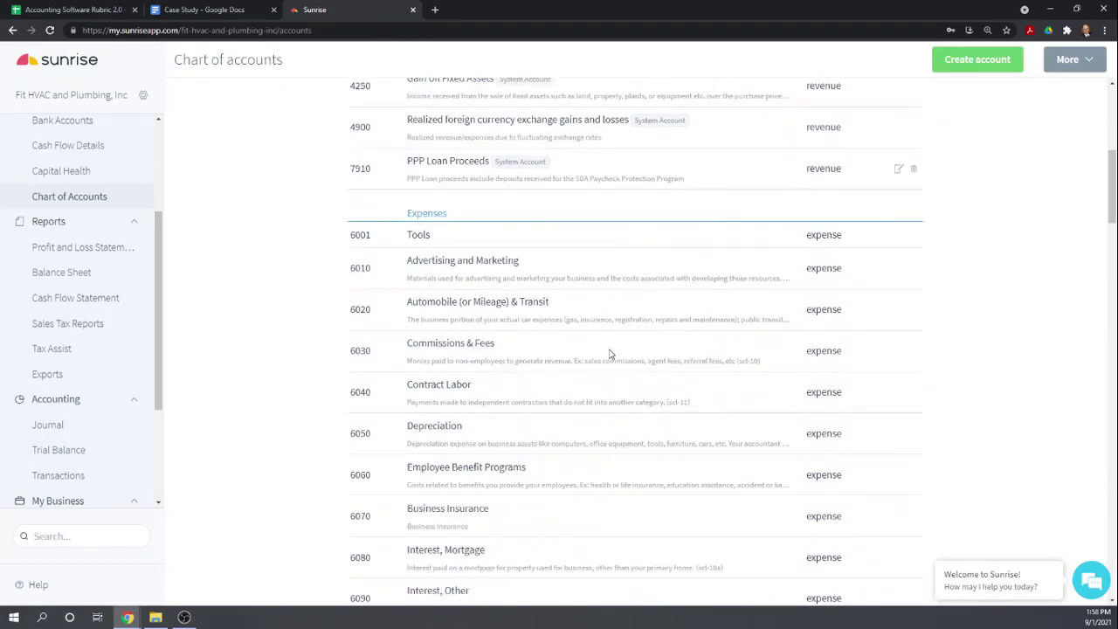
scroll(612, 352, down, 12)
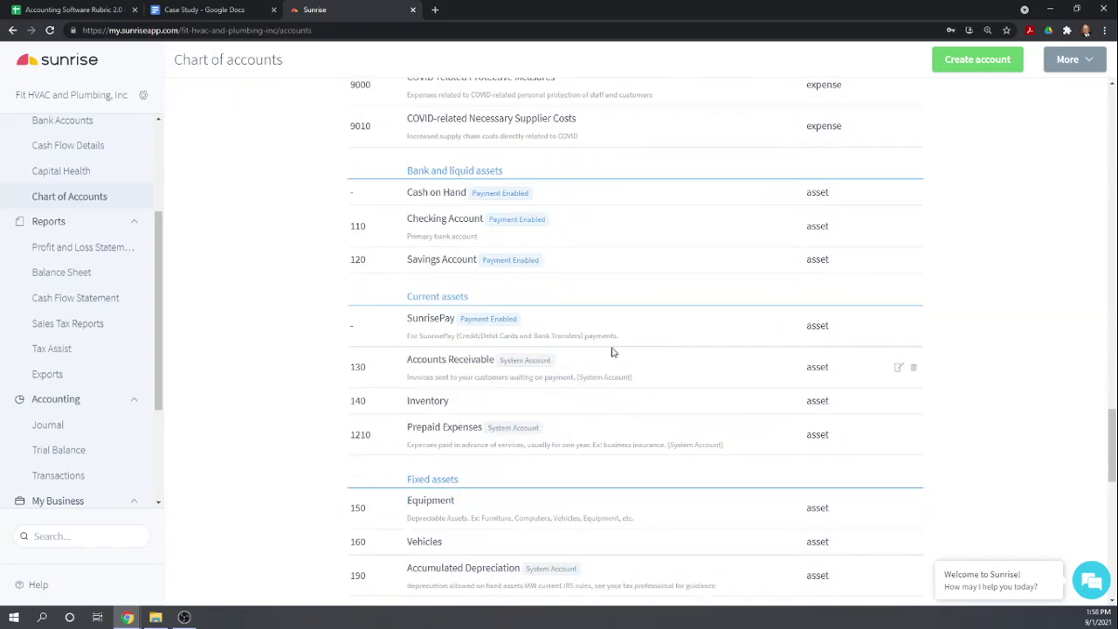
scroll(612, 352, down, 6)
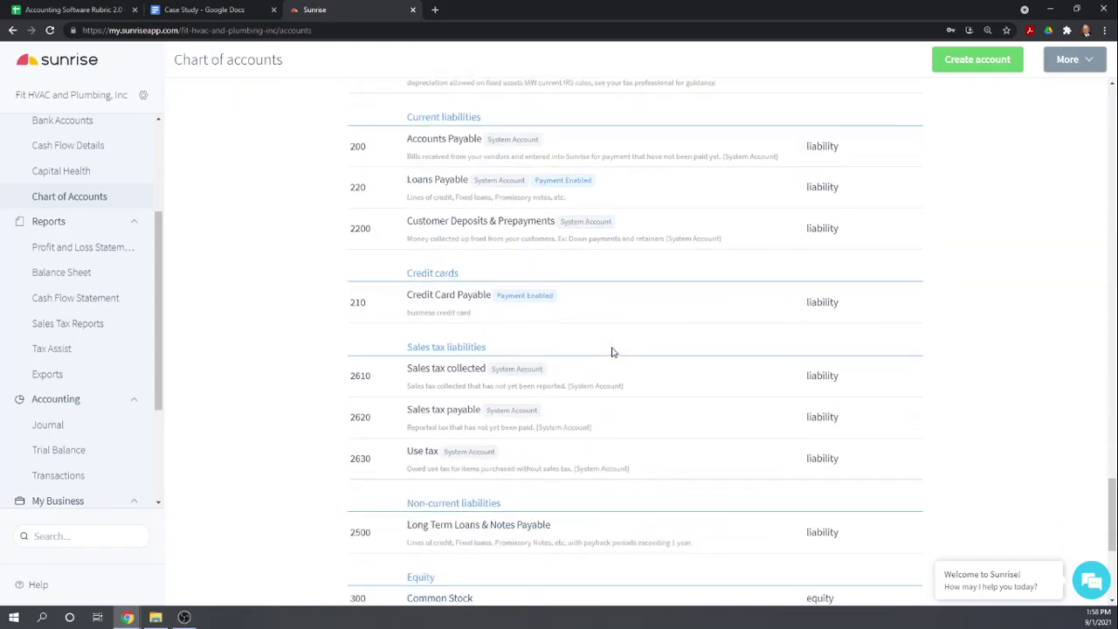
scroll(612, 352, down, 1)
scroll(613, 353, down, 2)
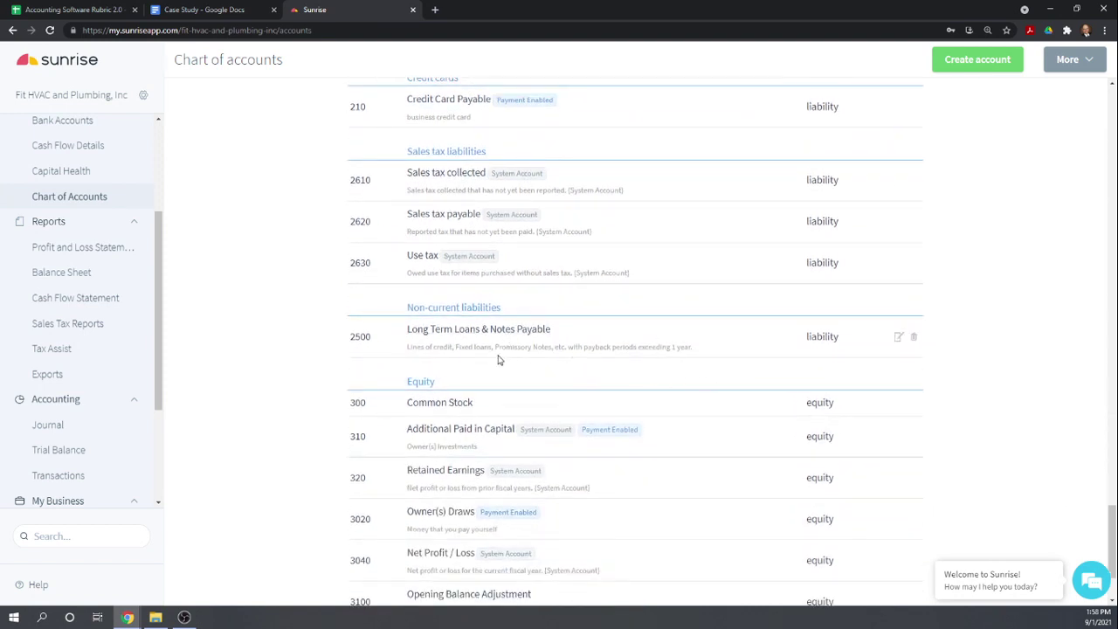
scroll(95, 324, up, 1)
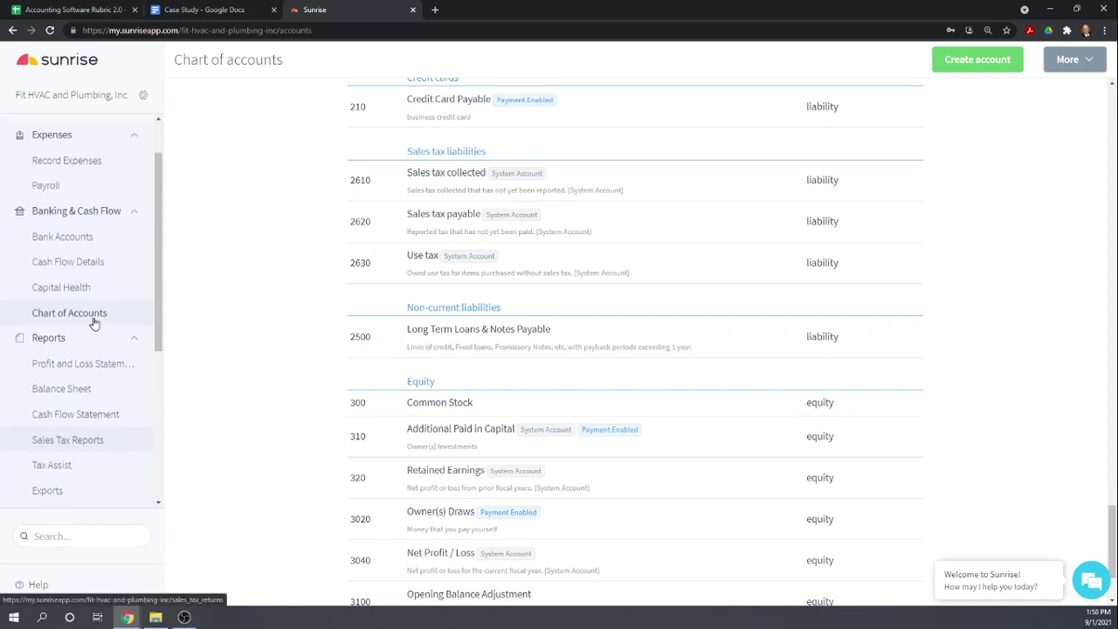
scroll(77, 421, down, 1)
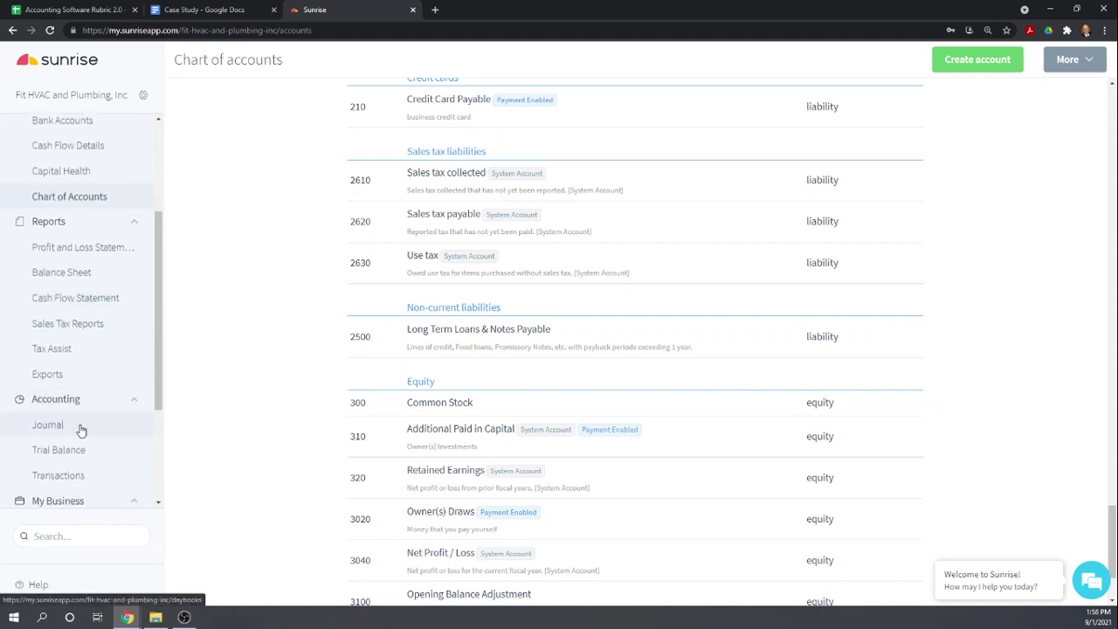
scroll(81, 428, up, 1)
Open the July 2021 Balance Sheet and scroll to Long Term Loans & Notes Payable at 12,000.
click(43, 336)
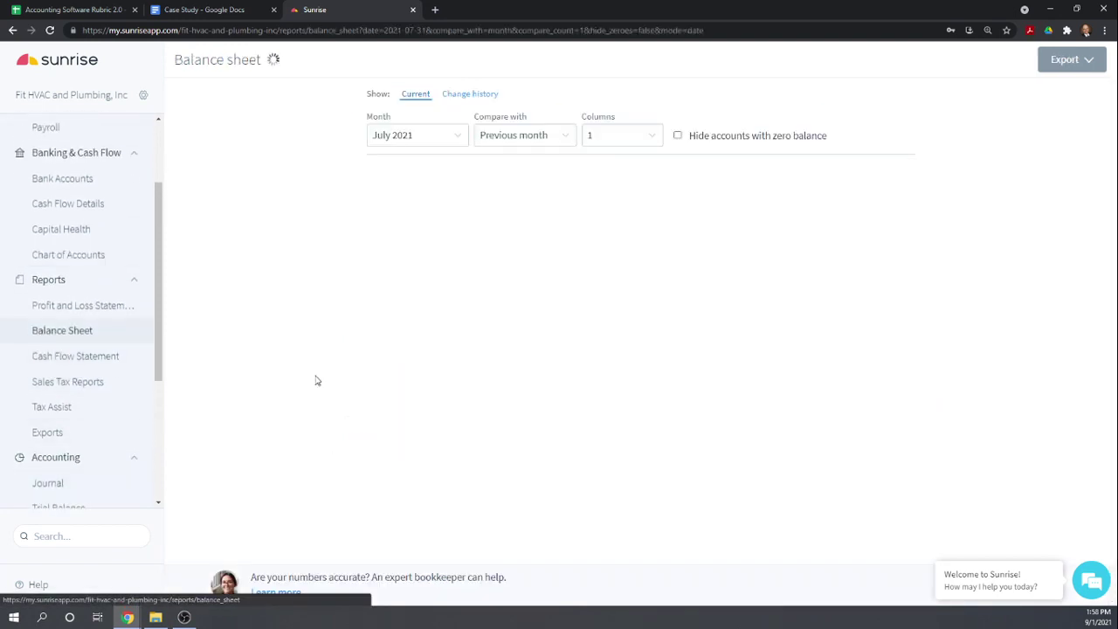
scroll(577, 300, down, 4)
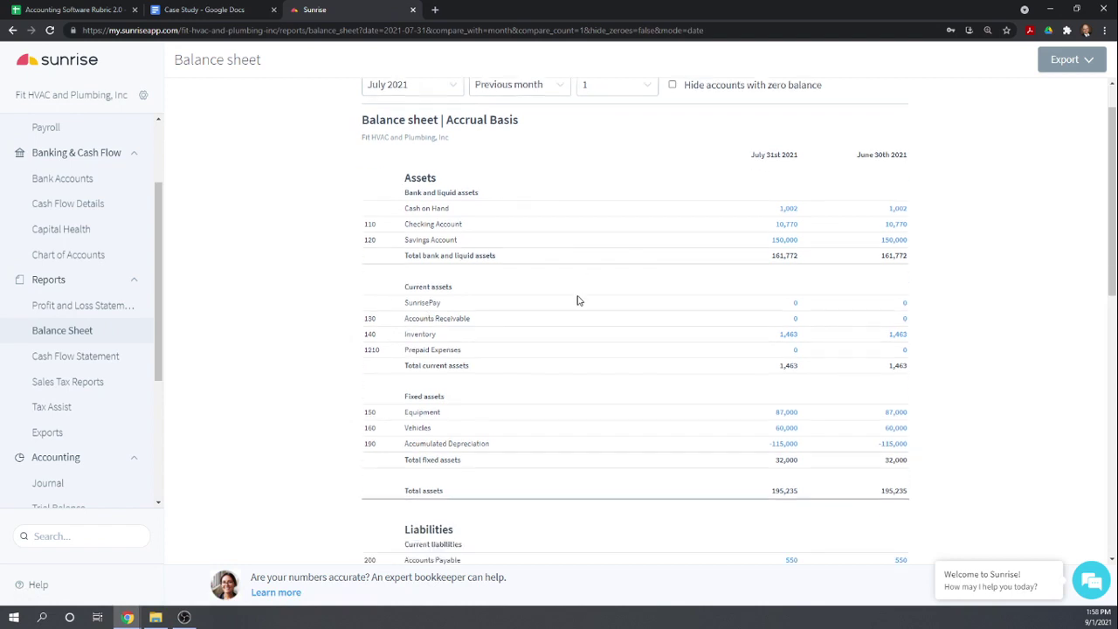
scroll(577, 306, down, 1)
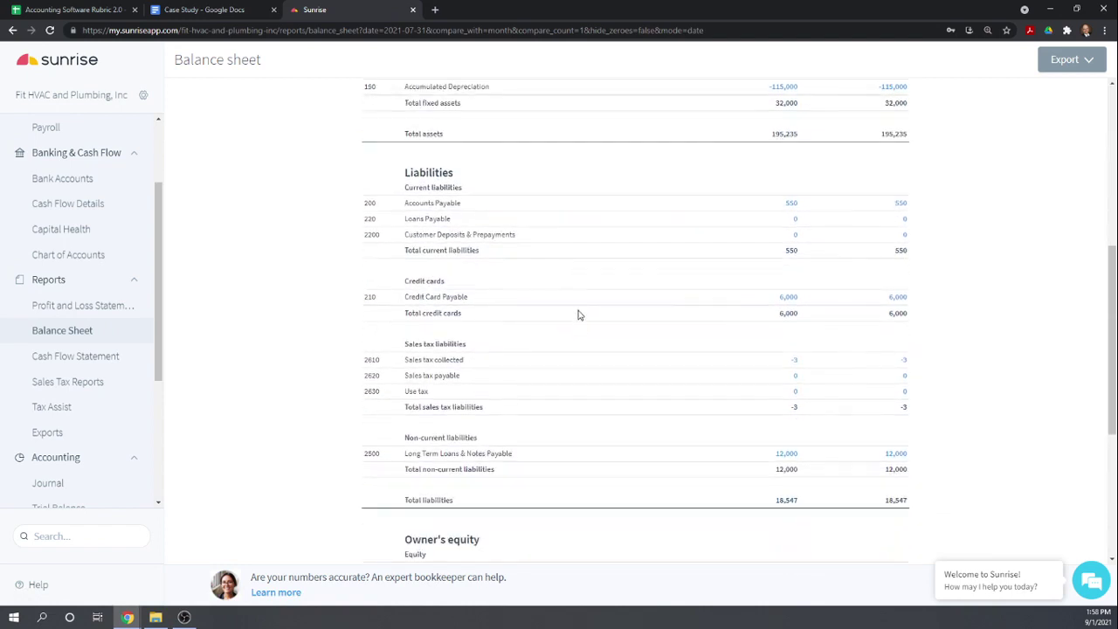
scroll(436, 349, down, 1)
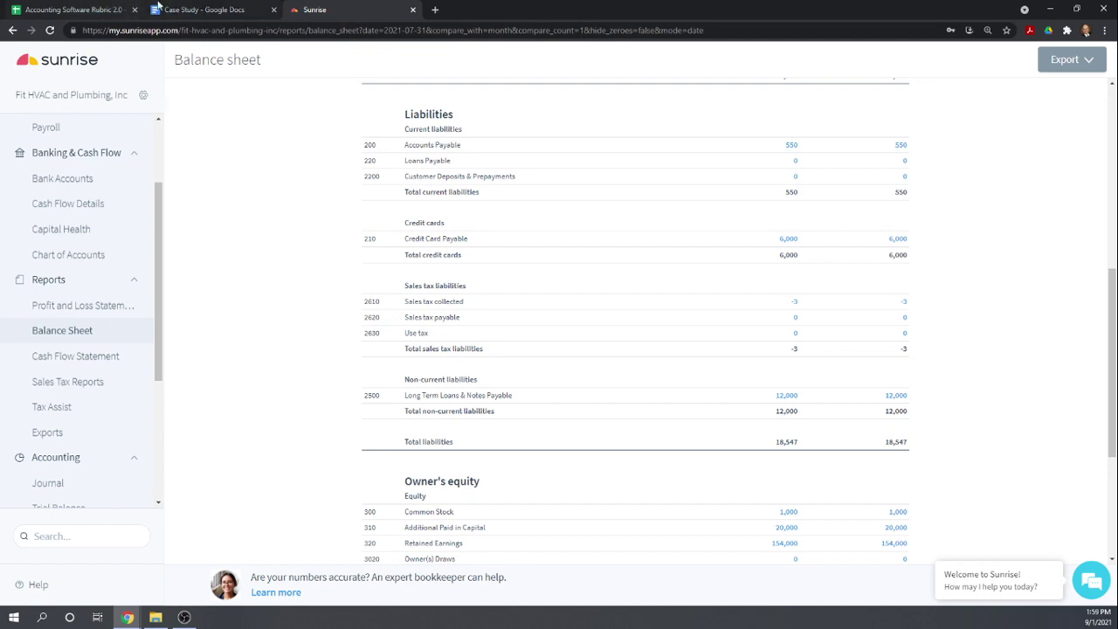
In the rubric sheet, score Sunrise 1, 0, 0 in cells D4 through D6.
click(104, 10)
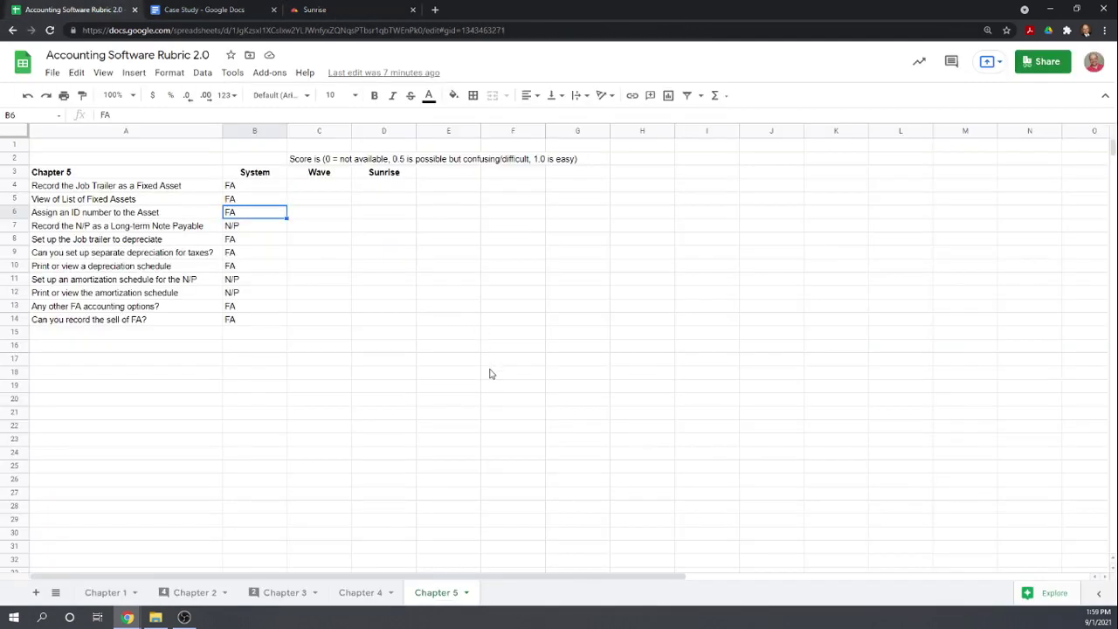
click(381, 190)
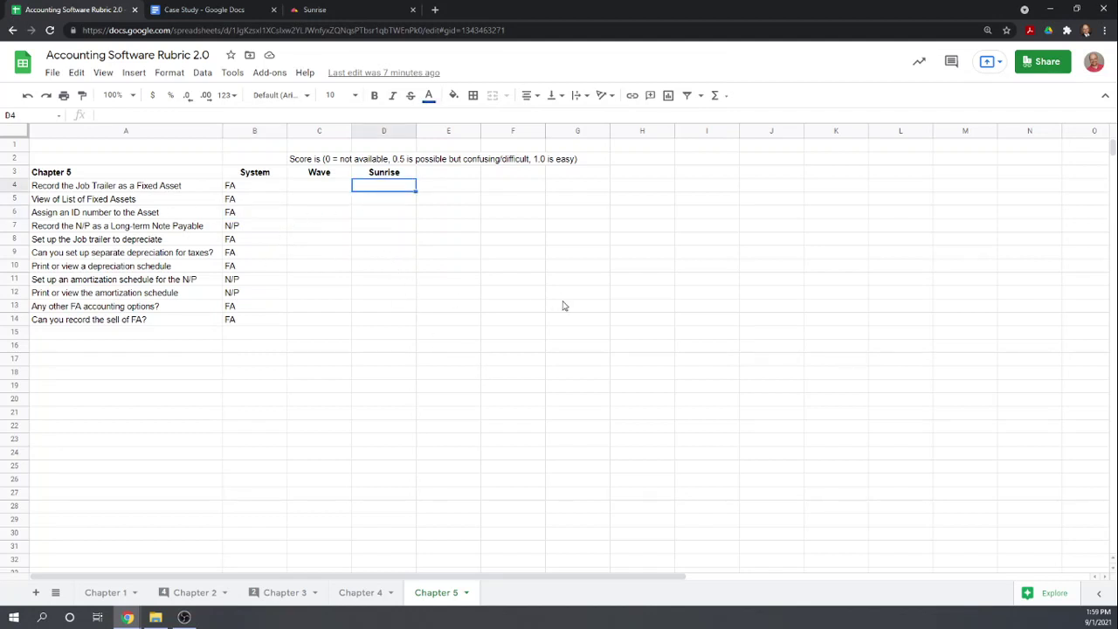
text(1)
key(Return)
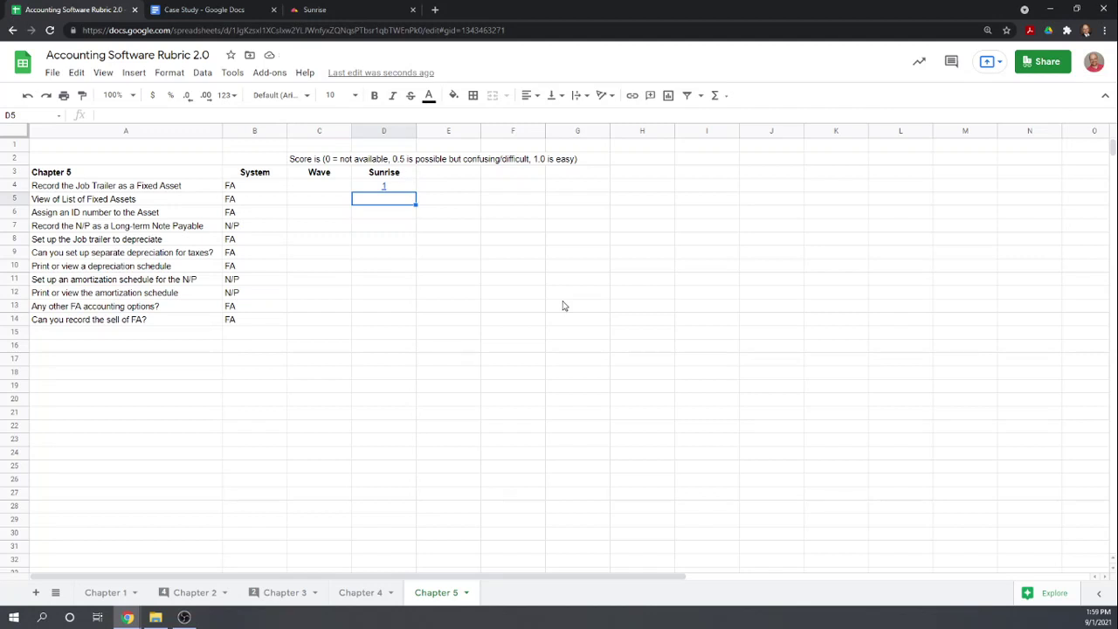
text(0)
key(Return)
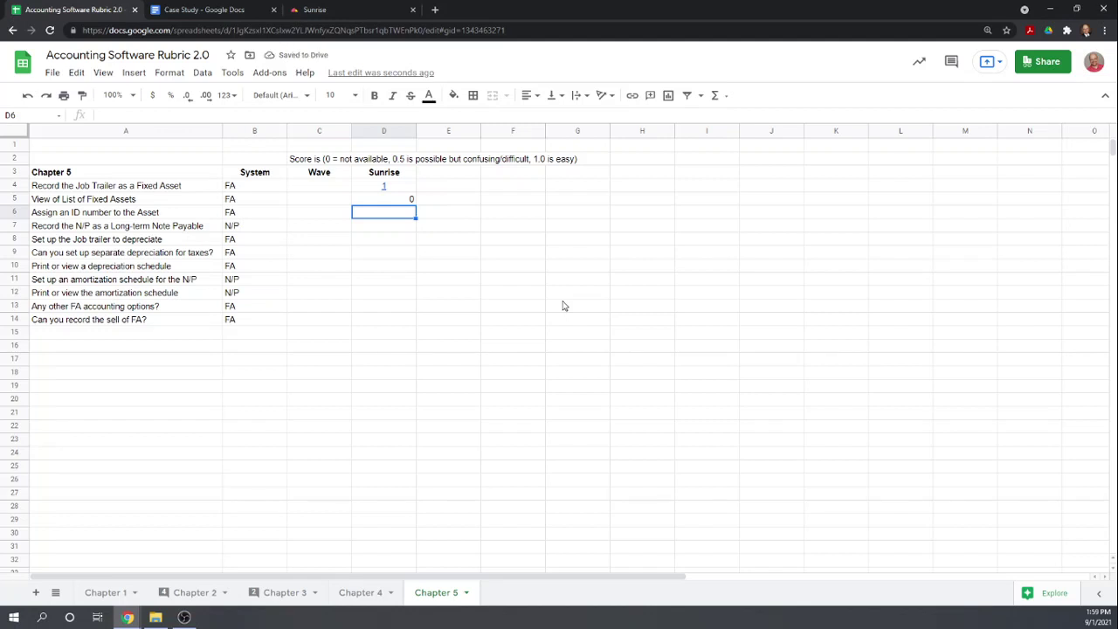
text(0)
key(Return)
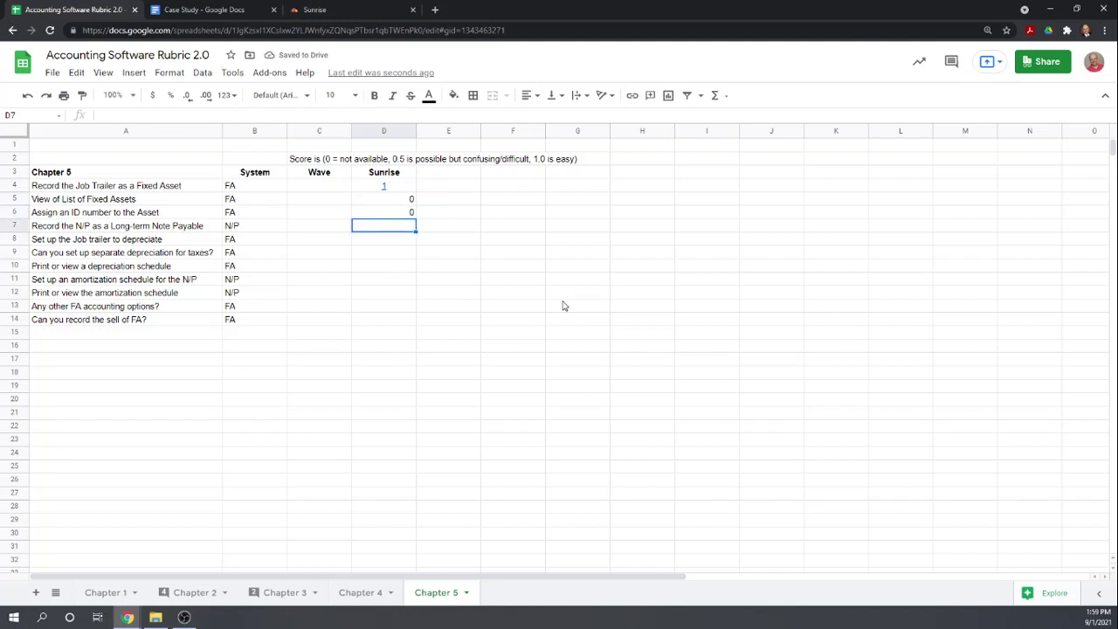
Score Sunrise 1, 0, 0, 0 in cells D7 through D10.
text(1)
key(Return)
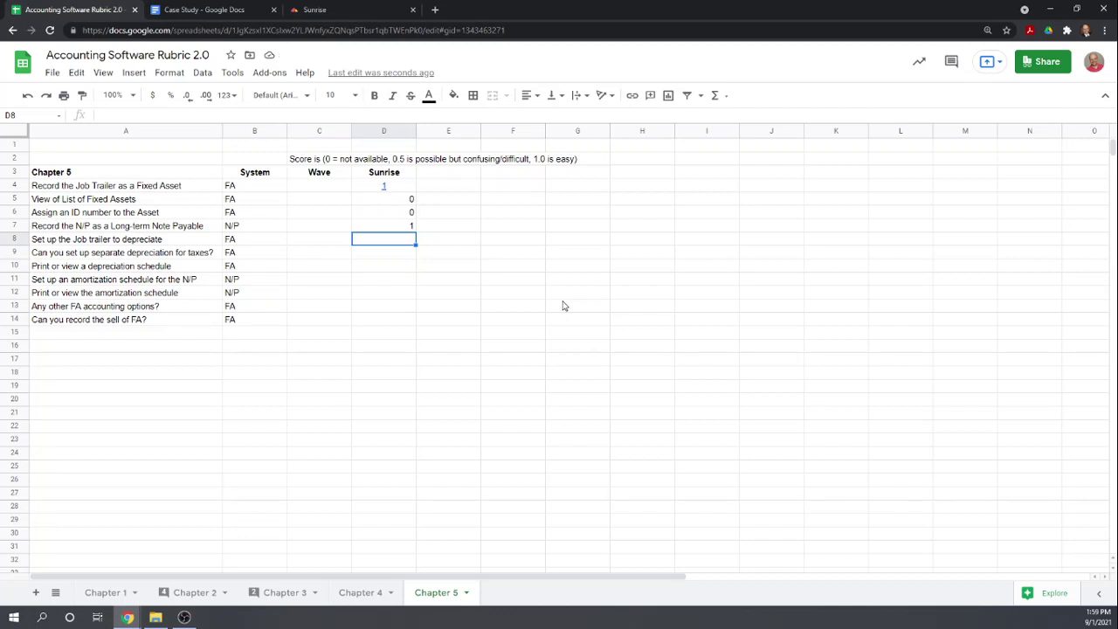
text(0)
key(Return)
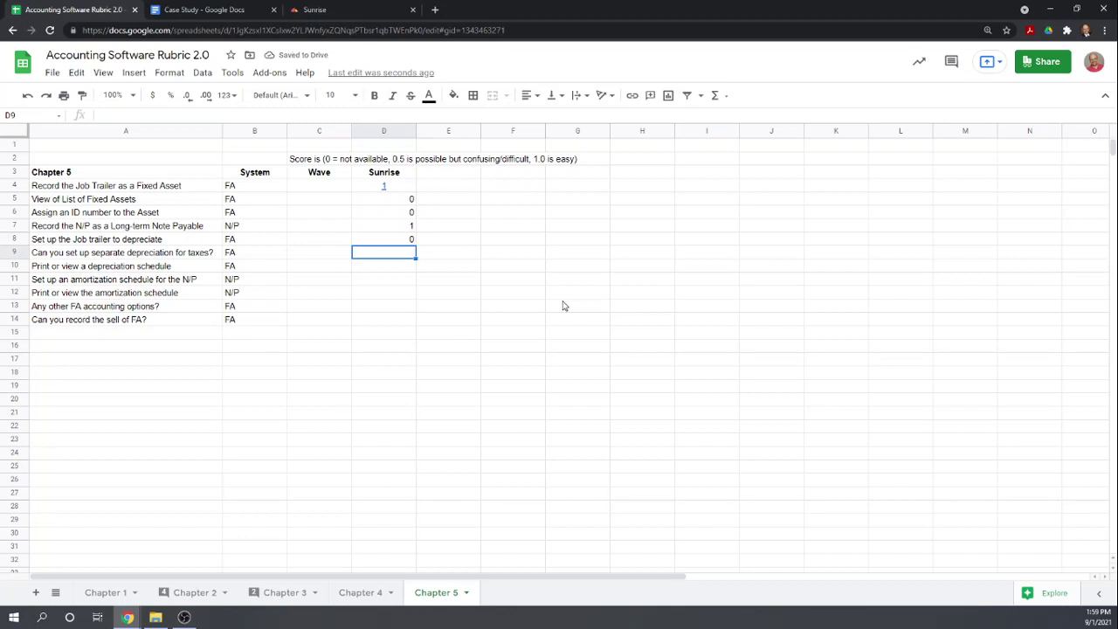
text(0)
key(Return)
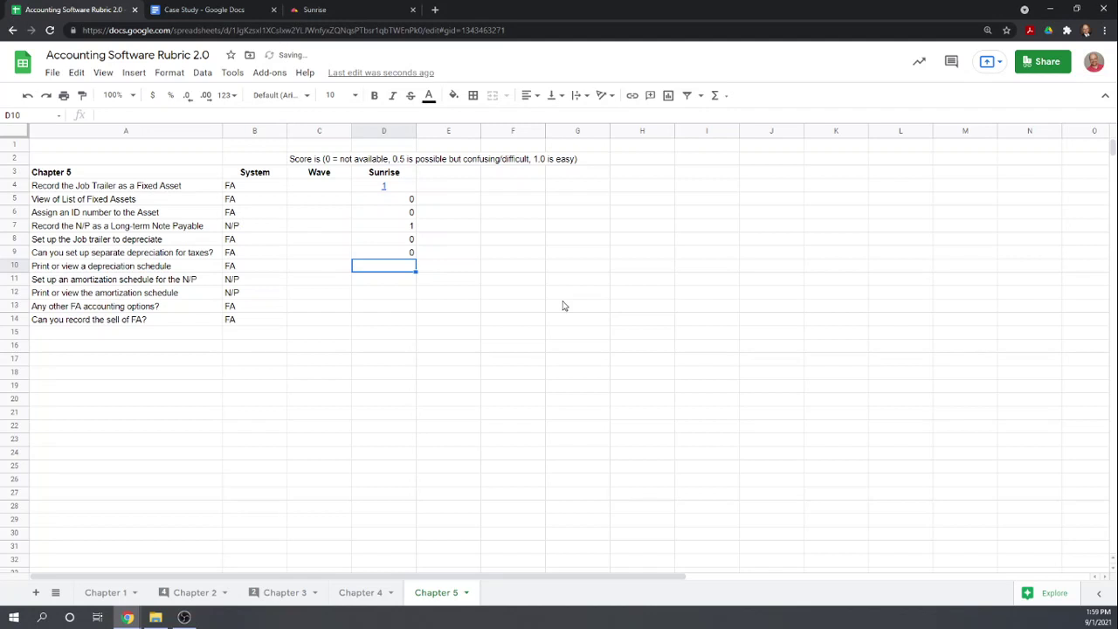
text(0)
key(Return)
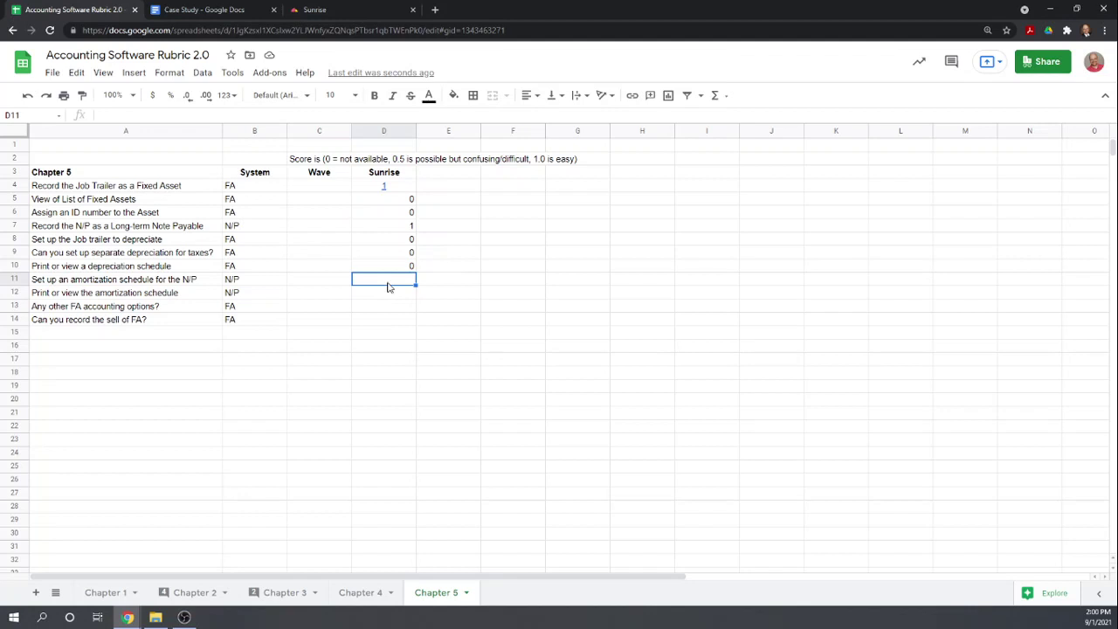
Enter 0 in cells D11 through D14, then return to Sunrise's balance sheet.
text(0)
key(Return)
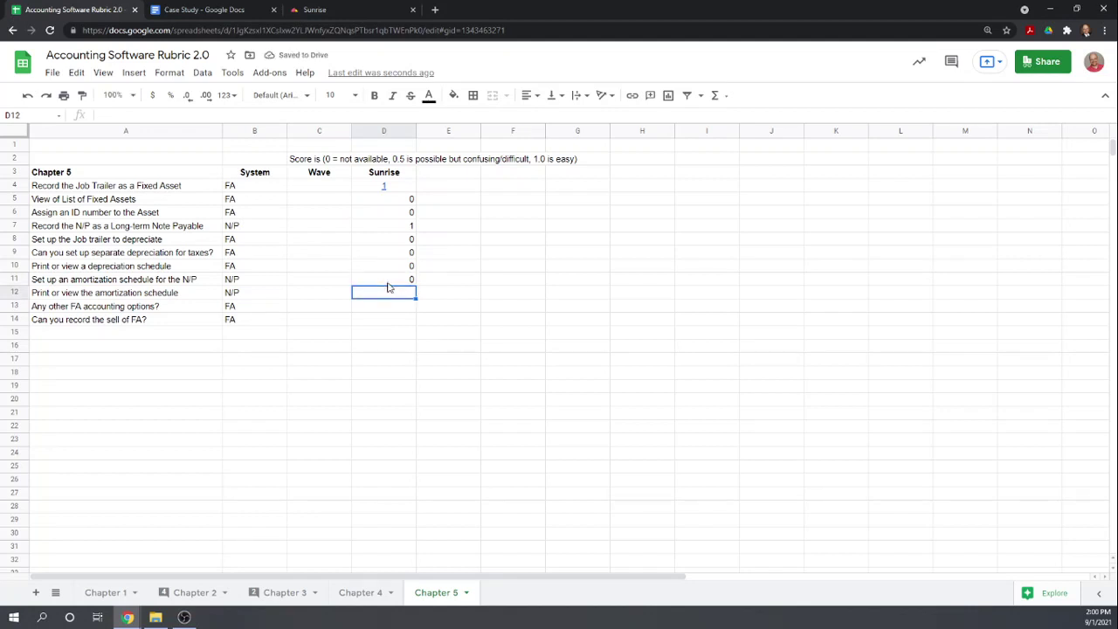
text(0)
key(Return)
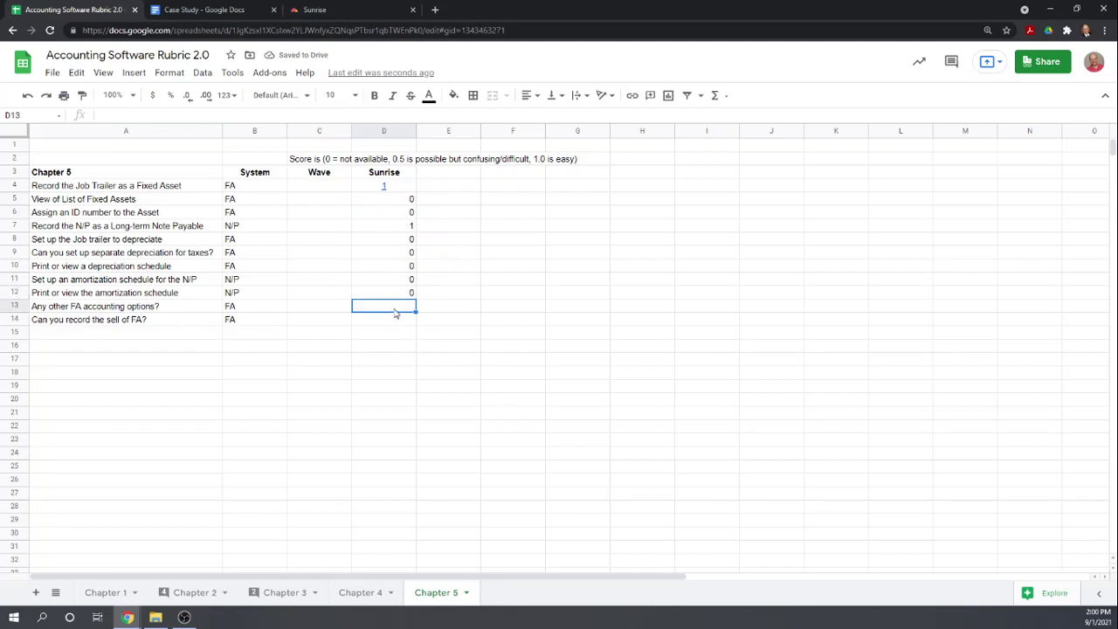
text(0)
key(Return)
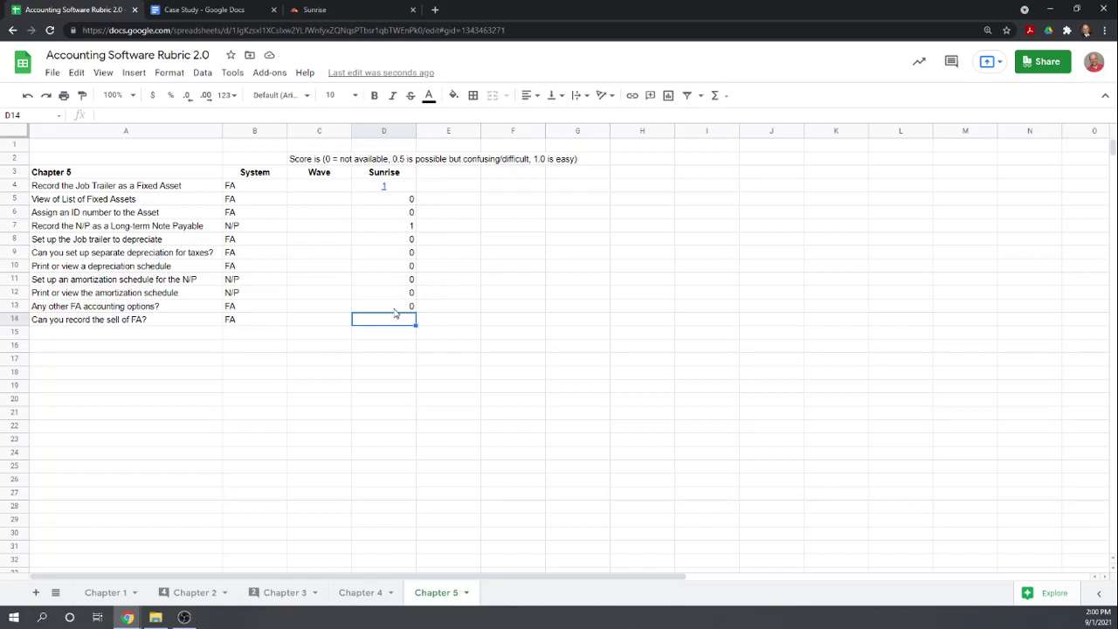
text(0)
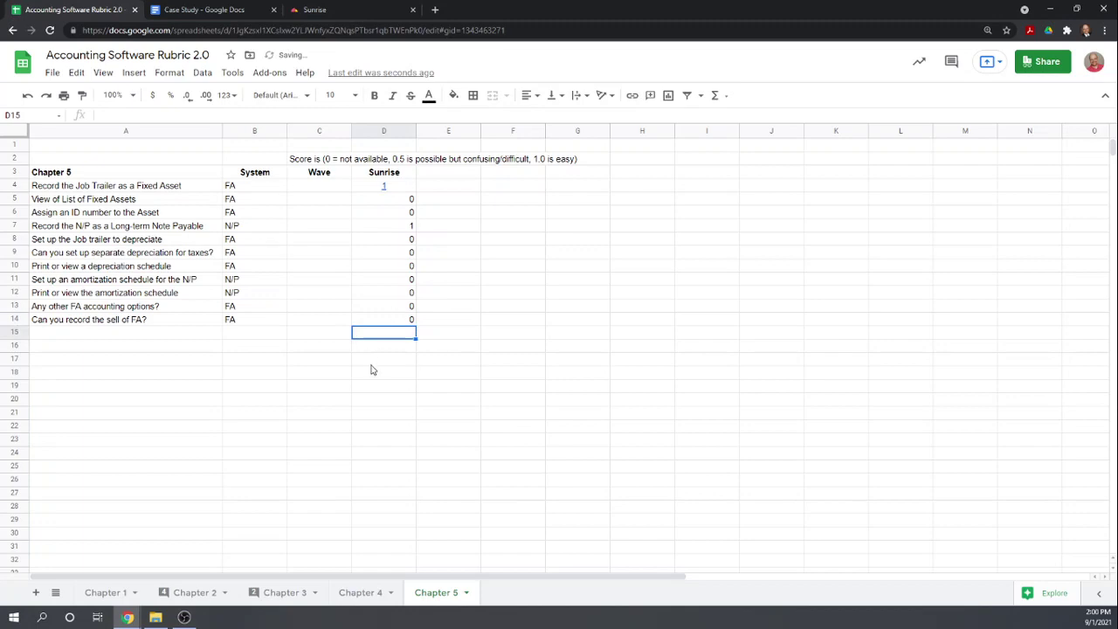
click(346, 10)
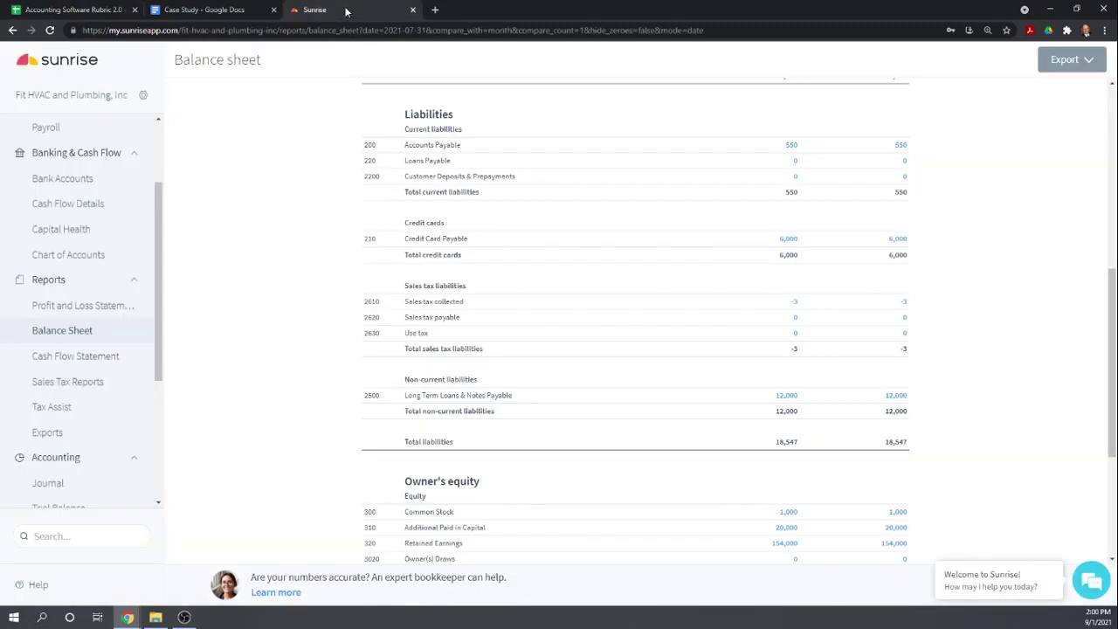
click(220, 10)
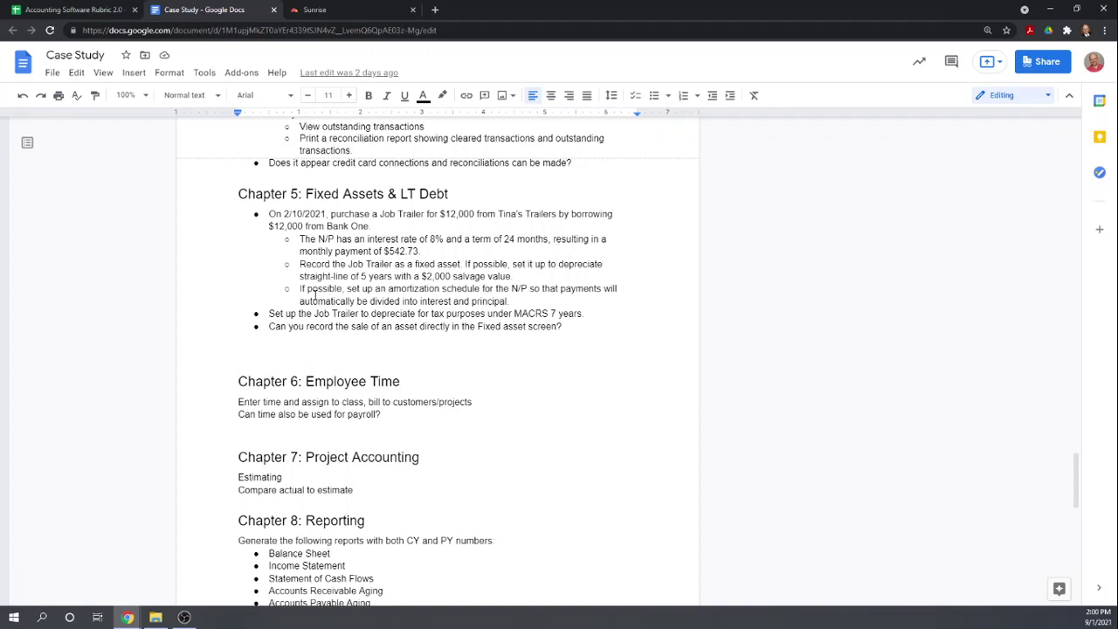
scroll(316, 297, down, 1)
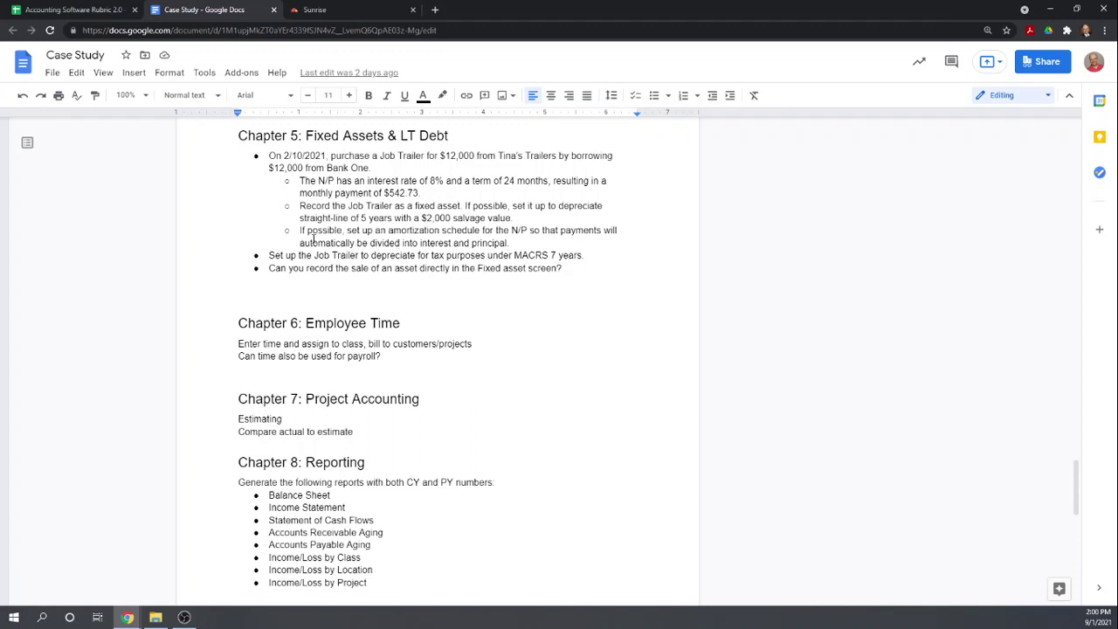
scroll(313, 238, down, 2)
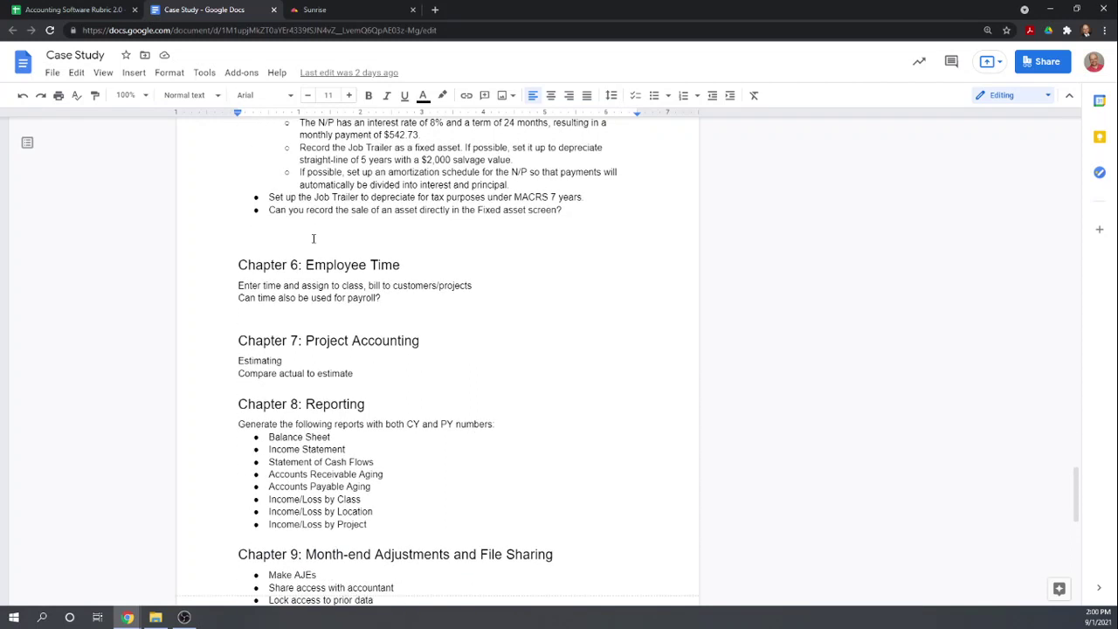
scroll(312, 239, up, 4)
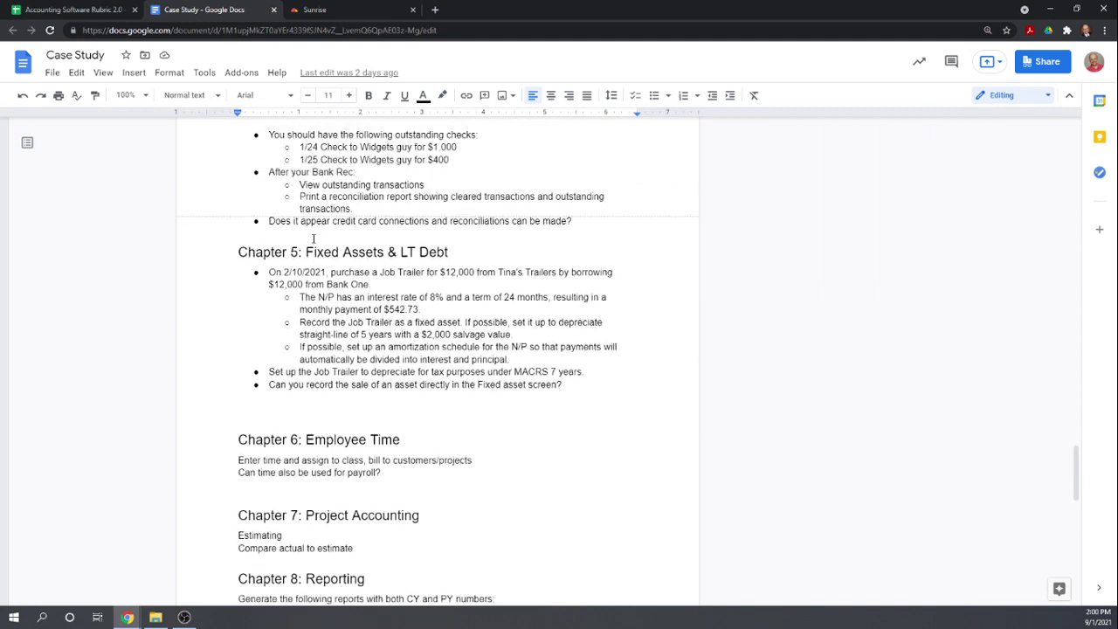
click(335, 12)
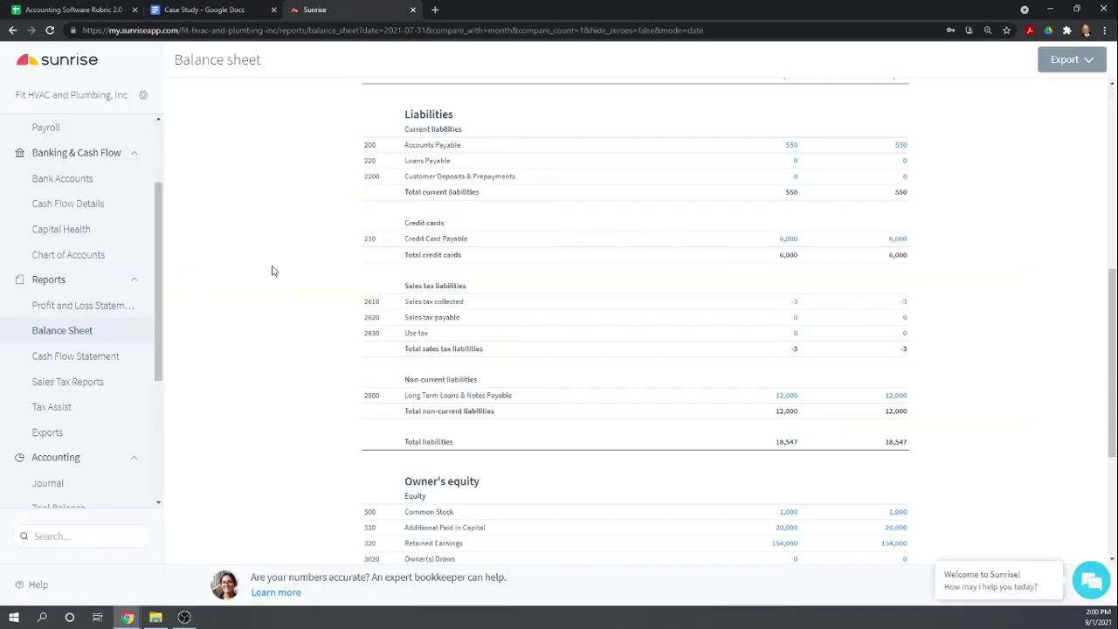
scroll(225, 320, up, 2)
scroll(225, 320, down, 2)
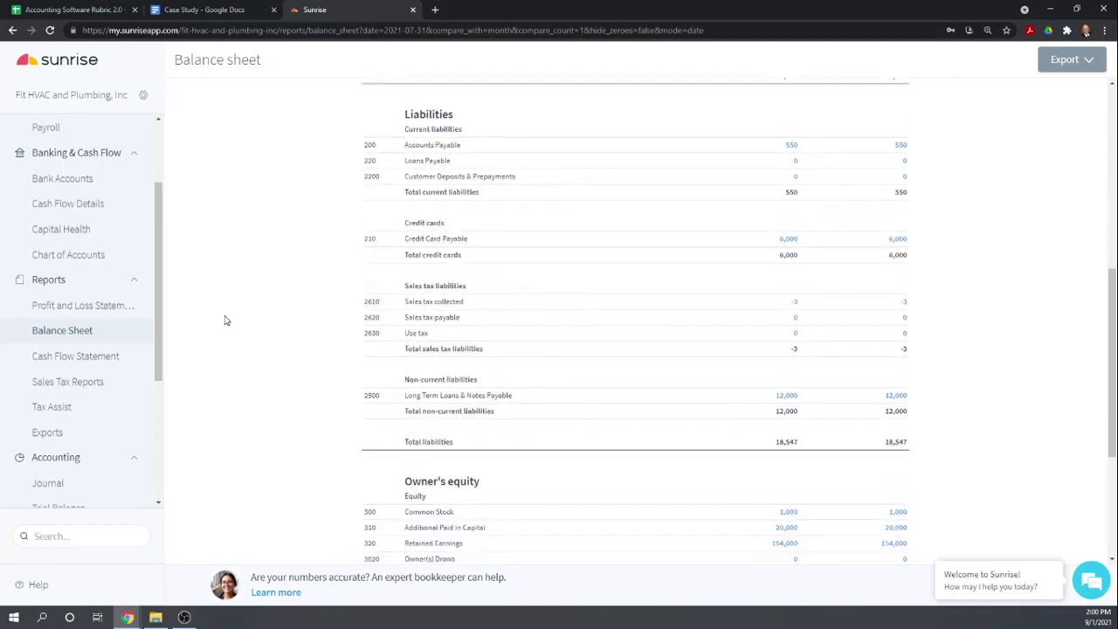